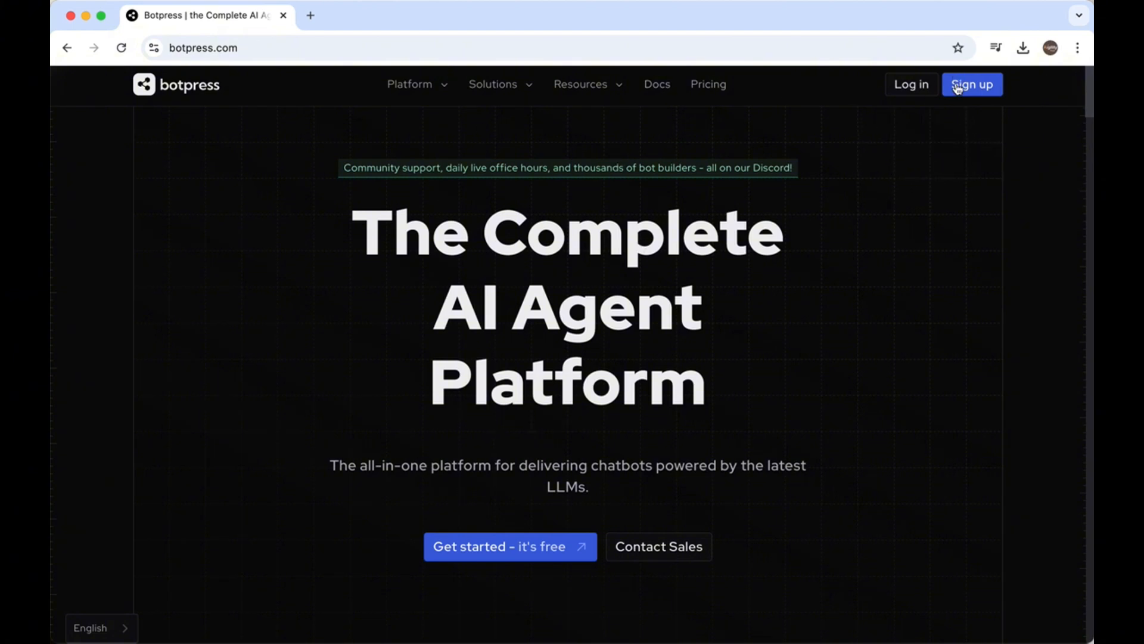
Log in to the workspace and create a new bot, opening it in Studio
left_click(912, 89)
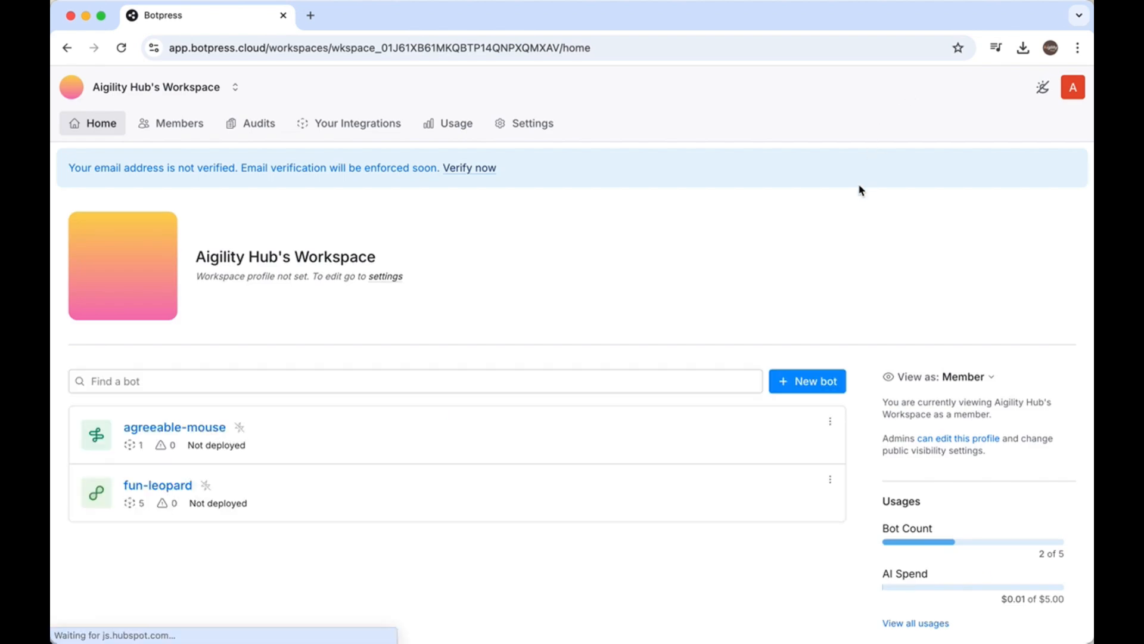
scroll(780, 265, "down", 1)
scroll(780, 265, "down", 1)
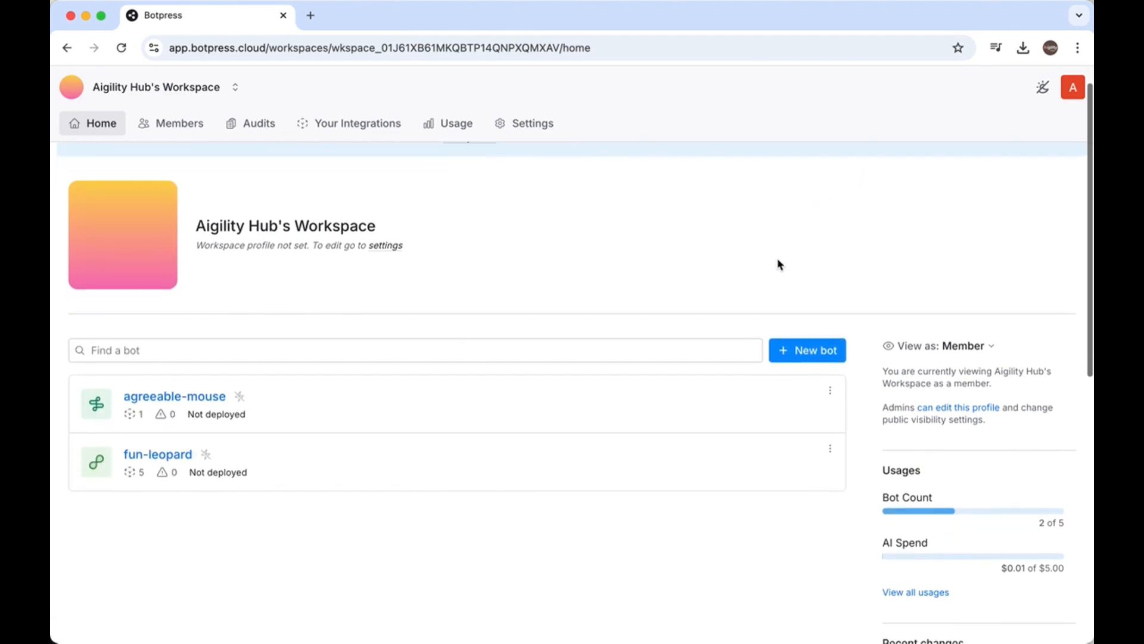
left_click(794, 326)
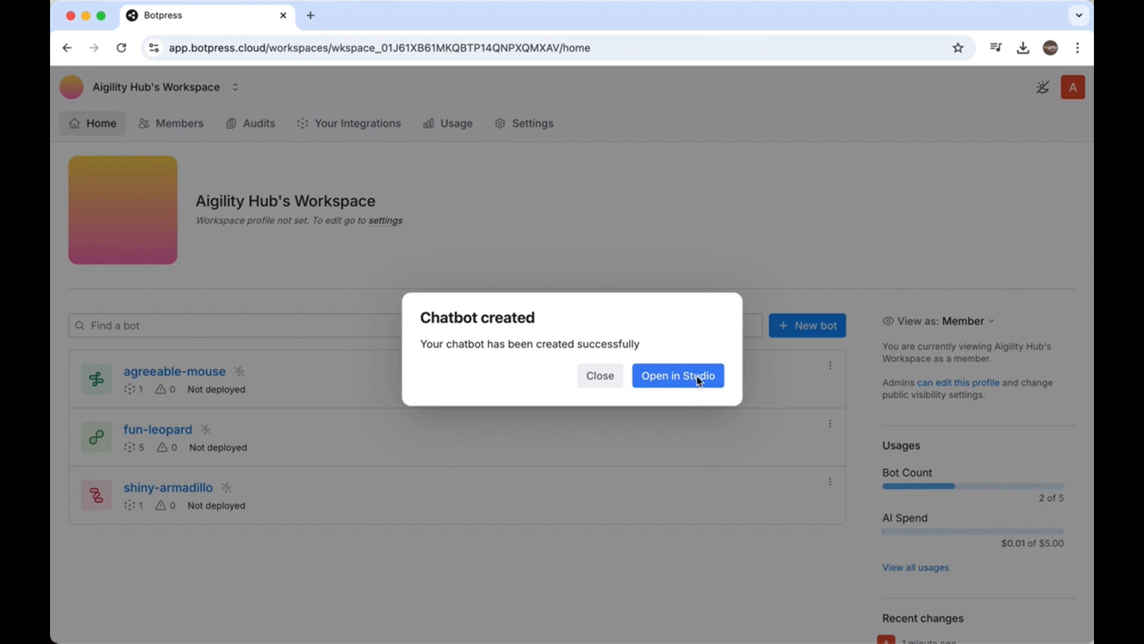
left_click(676, 386)
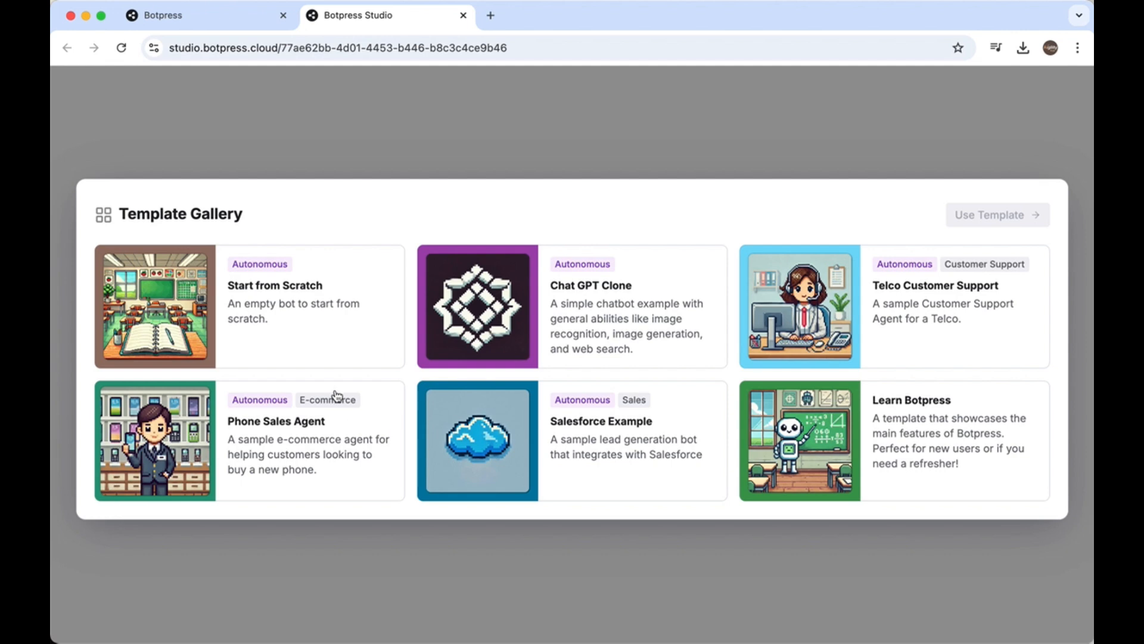
Set up the bot with the Start from Scratch template and open its Main workflow
left_click(293, 296)
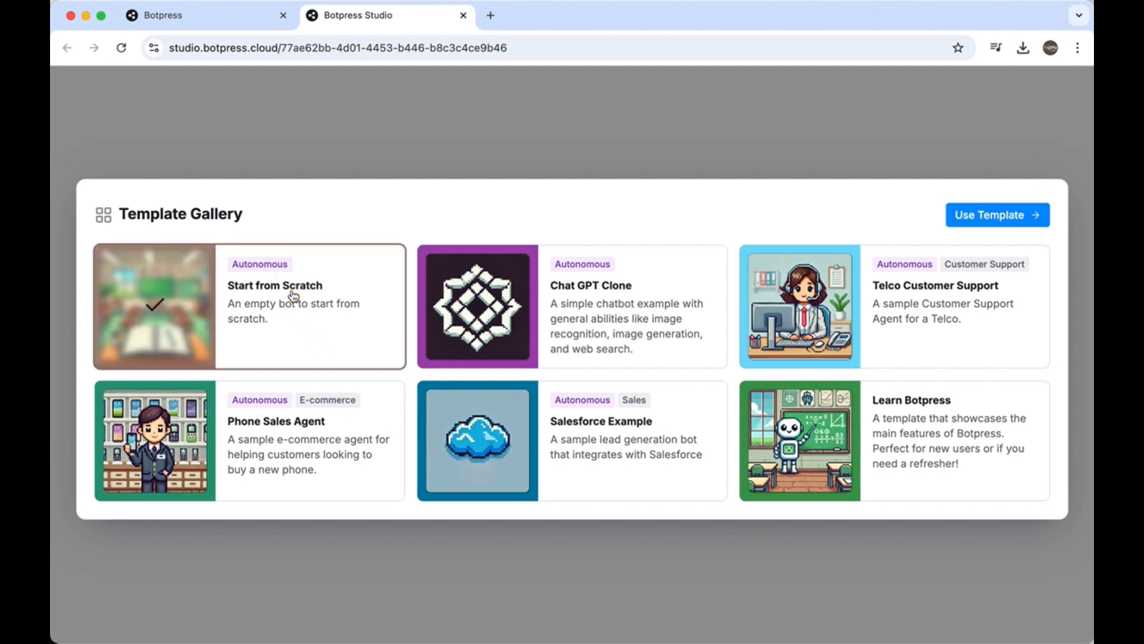
left_click(979, 214)
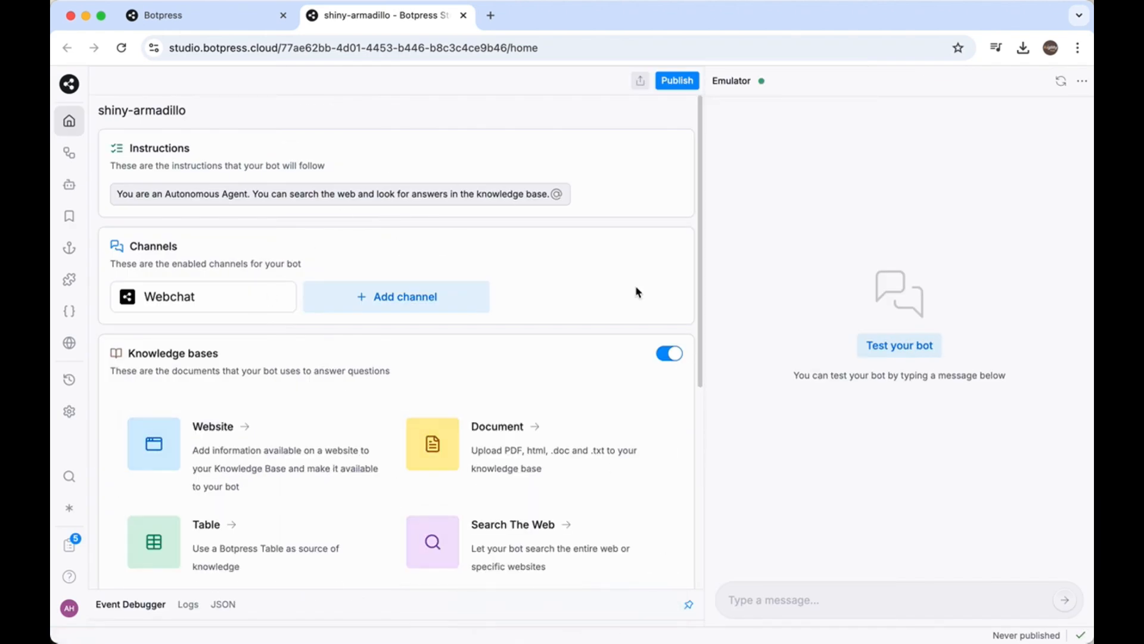
left_click(67, 155)
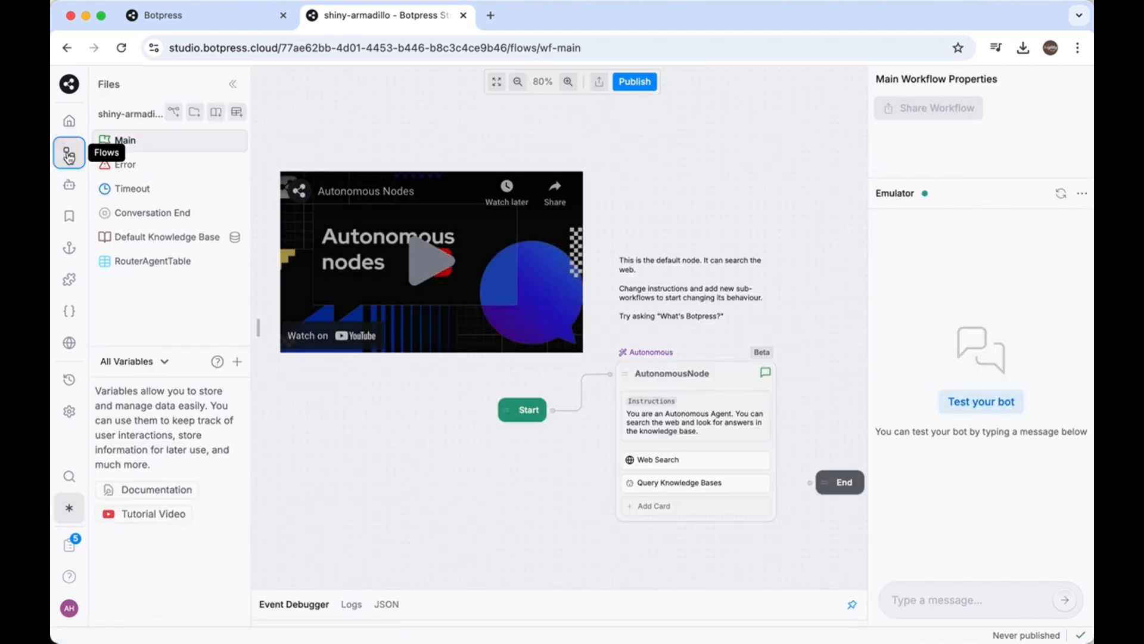
Hide the file explorer and delete the Autonomous nodes video from the Main workflow canvas
left_click(232, 88)
left_click_drag(462, 147, 408, 155)
left_click_drag(704, 260, 888, 258)
left_click_drag(413, 181, 352, 184)
key("BackSpace")
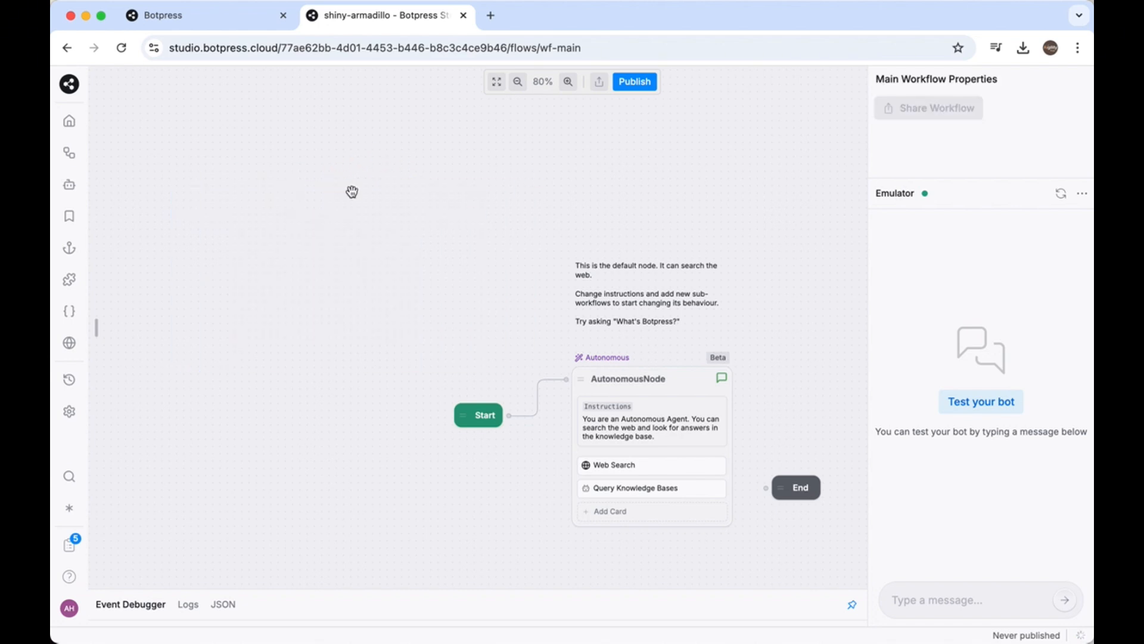
Delete the default text note and the AutonomousNode from the Main workflow
right_click(642, 287)
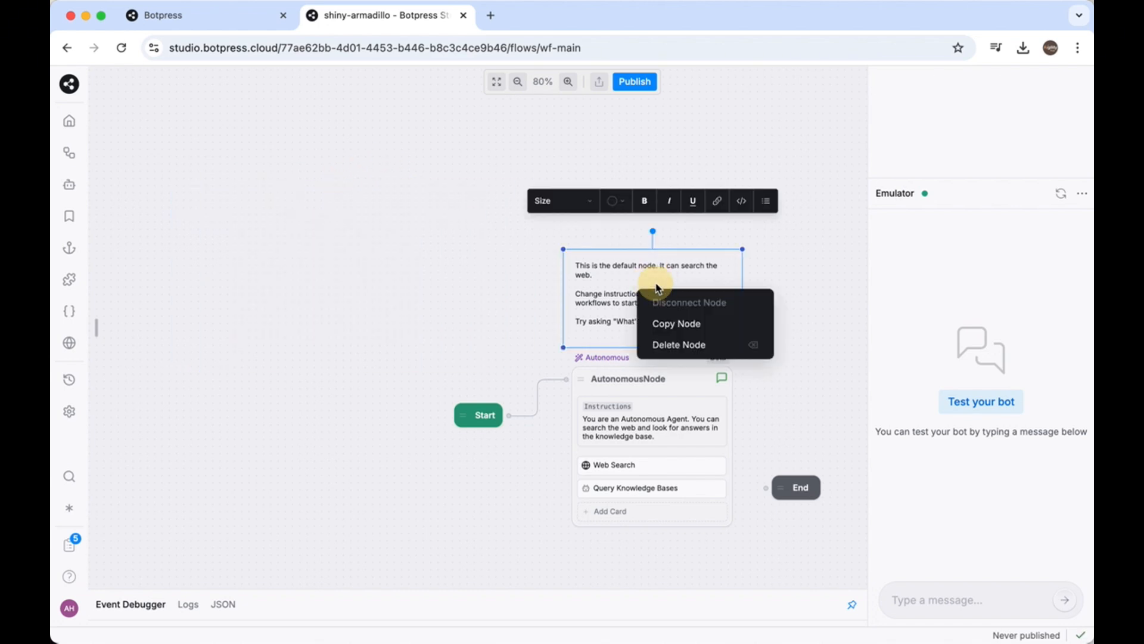
left_click(664, 338)
right_click(653, 322)
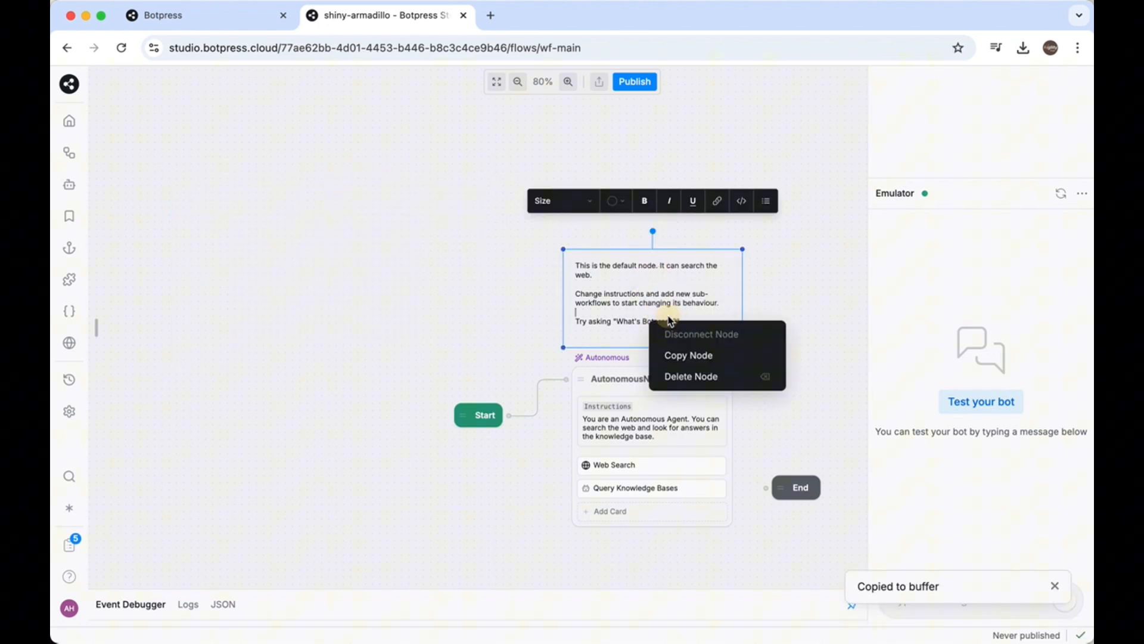
left_click(672, 377)
right_click(637, 383)
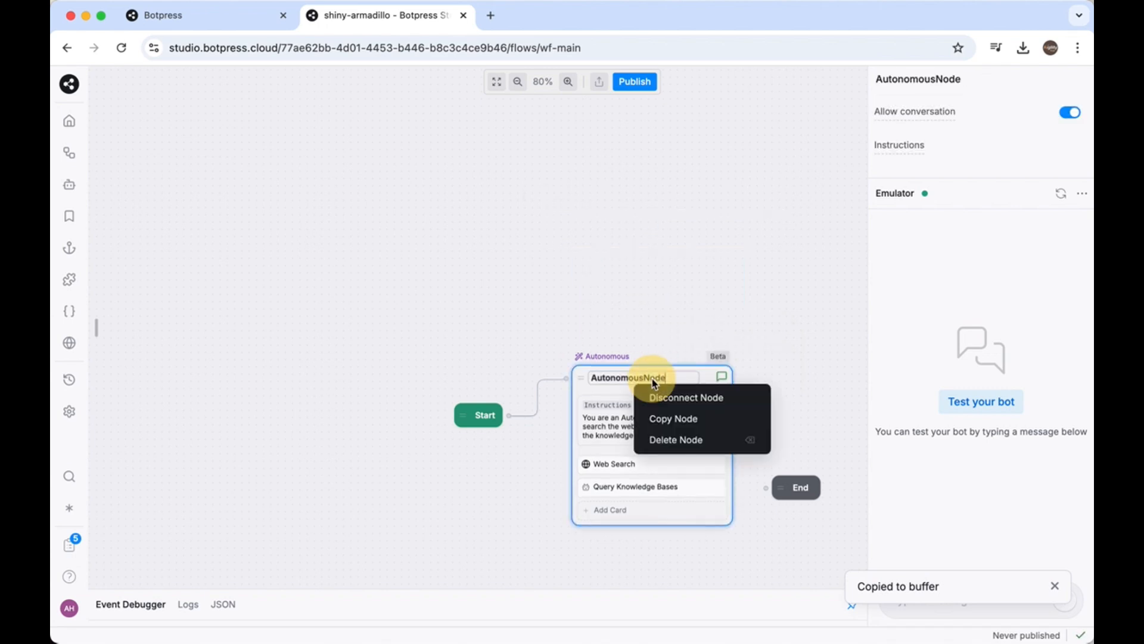
left_click(662, 440)
Move the Start node to the canvas's upper-left area and raise the End node along the right side
left_click_drag(475, 416, 195, 234)
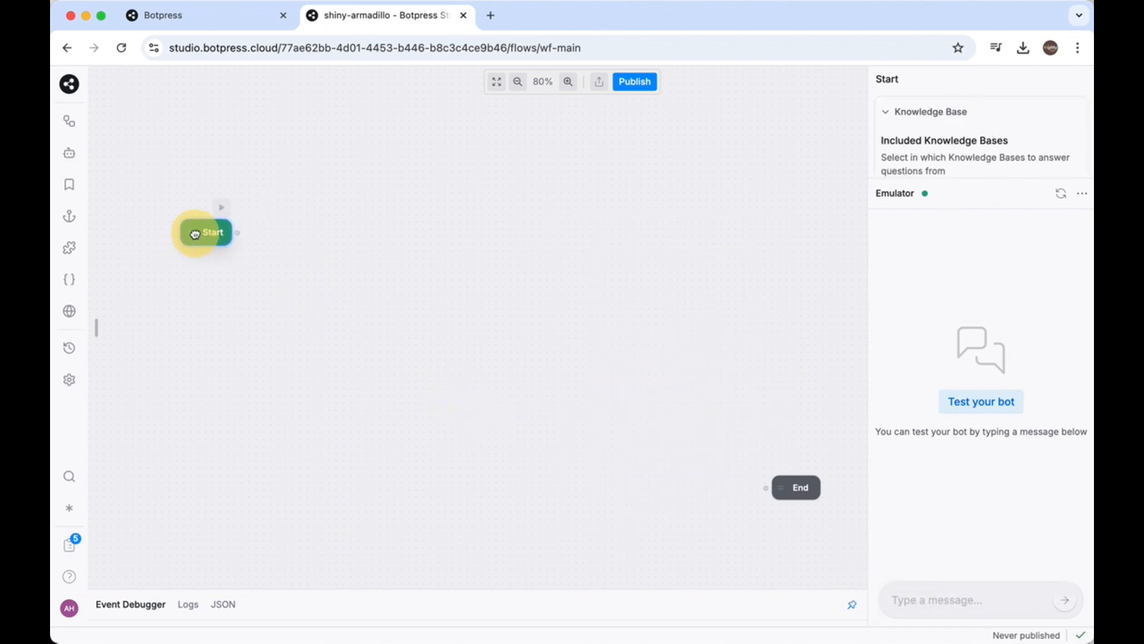
left_click_drag(802, 495, 819, 333)
left_click_drag(210, 235, 164, 237)
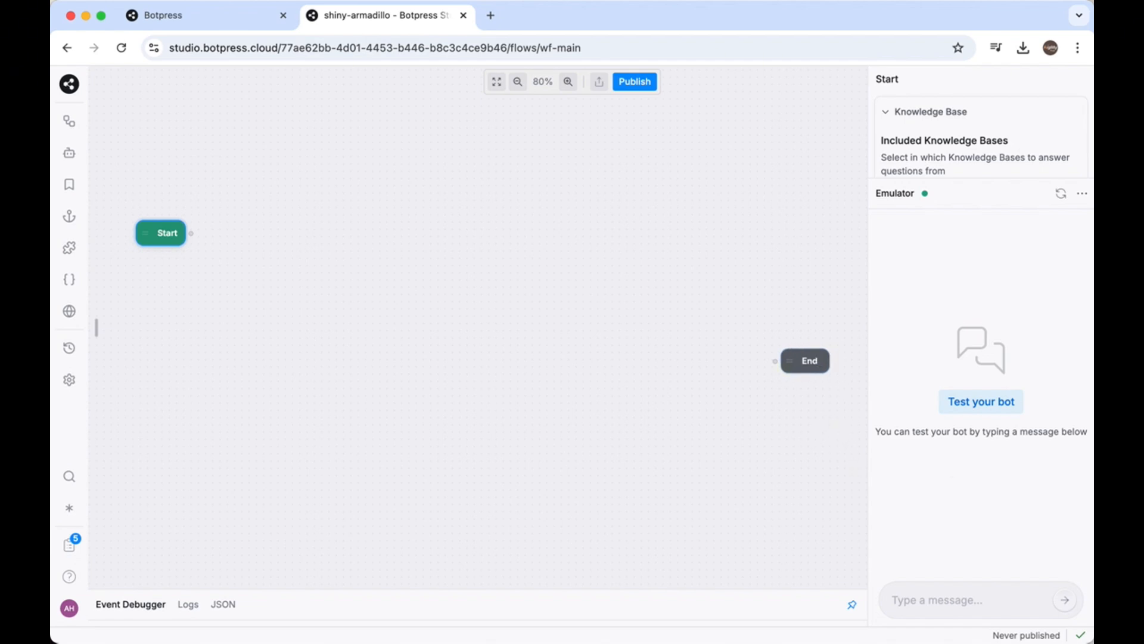
Add a standard node beside the Start node and name it Welcome
right_click(224, 196)
left_click(241, 169)
right_click(241, 170)
left_click(245, 235)
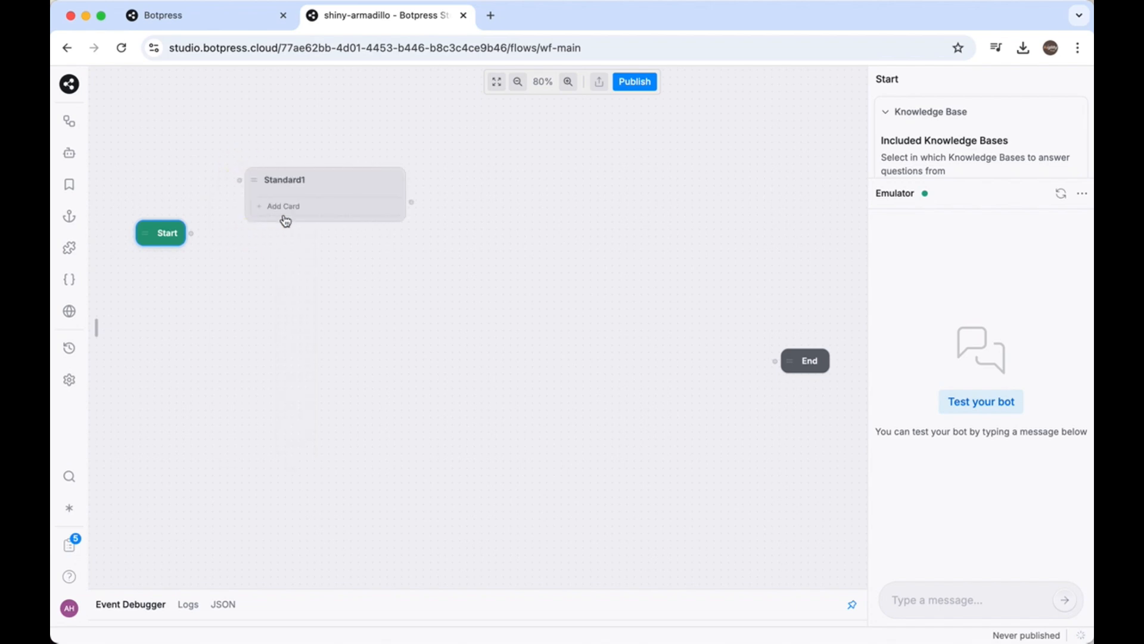
left_click(285, 220)
double_click(286, 179)
type("We")
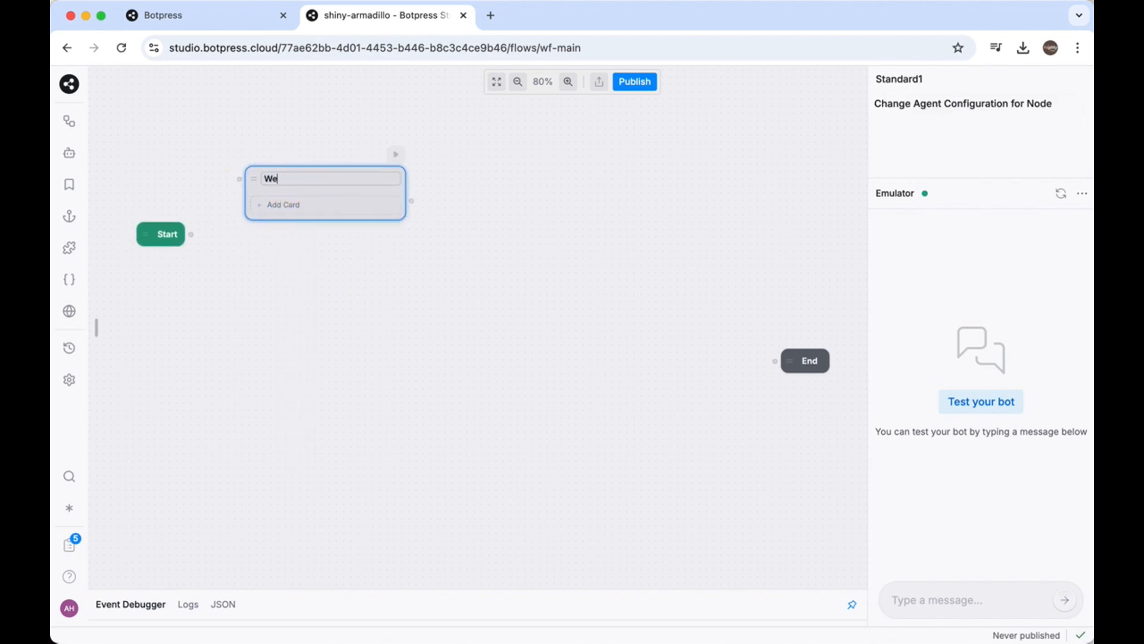
type("lcome")
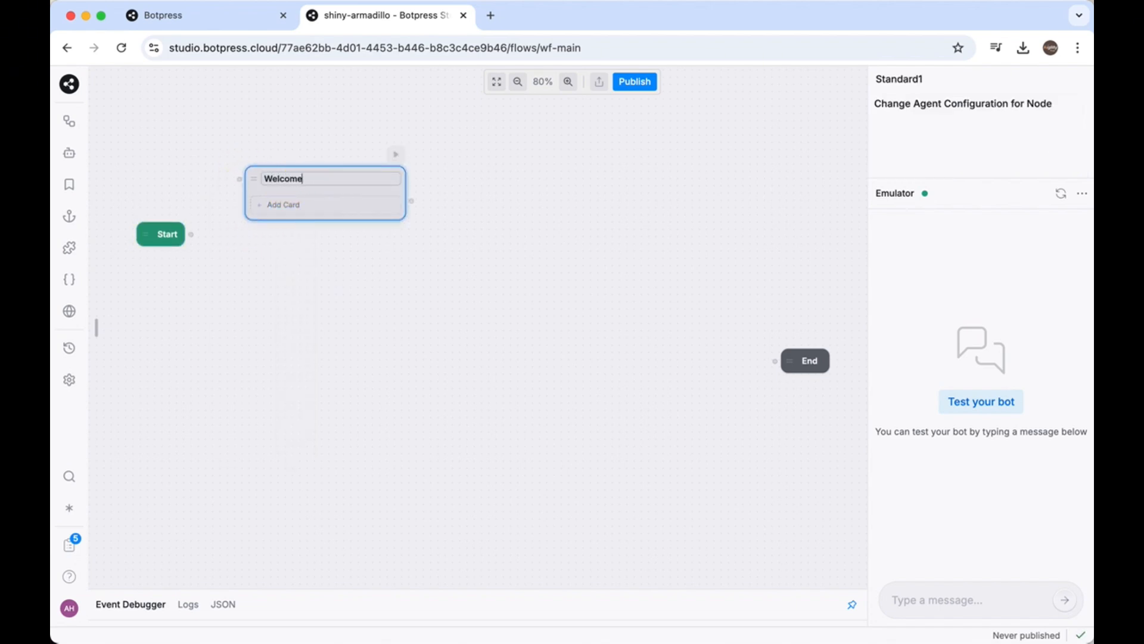
key("Return")
Add a Text card to the Welcome node with the message "Hi there! How can I help you today?"
left_click(287, 208)
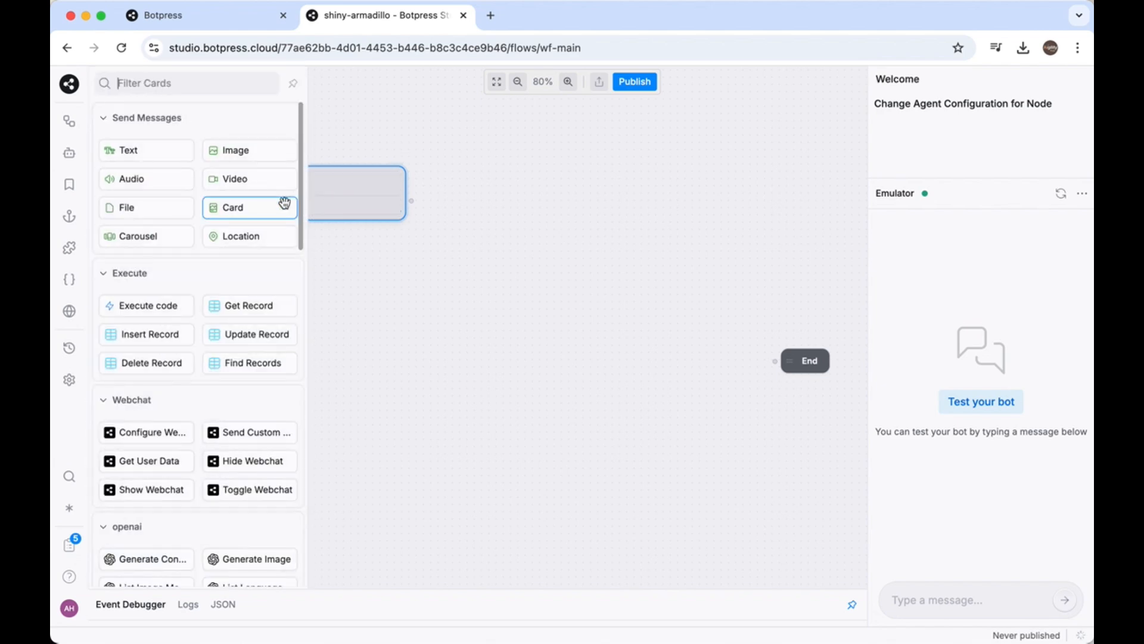
left_click(162, 157)
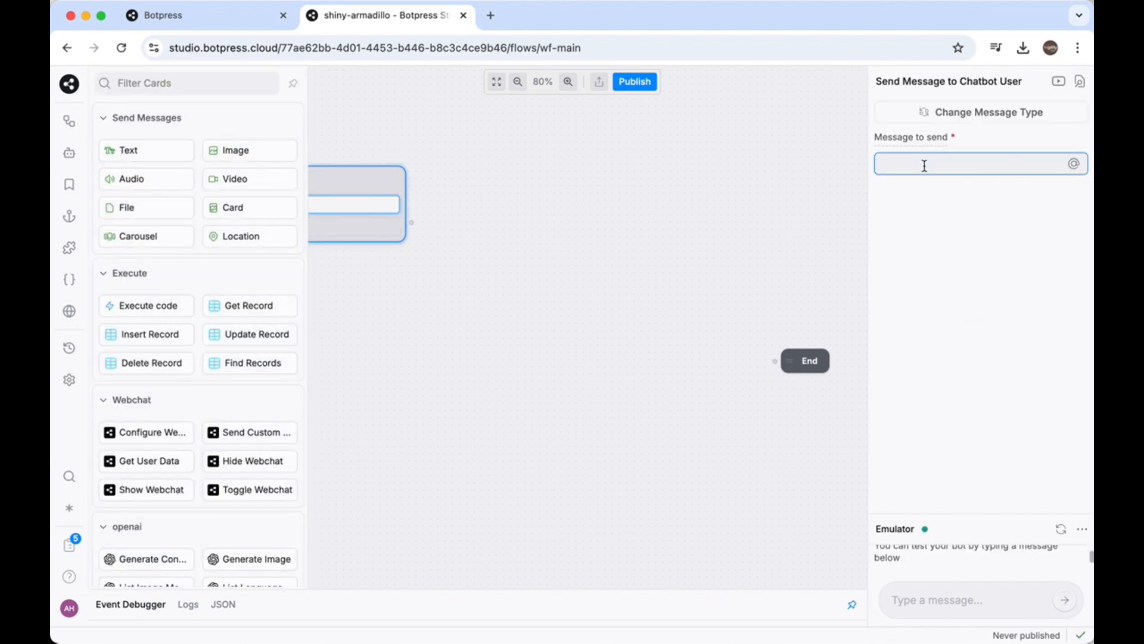
left_click(924, 163)
left_click(746, 220)
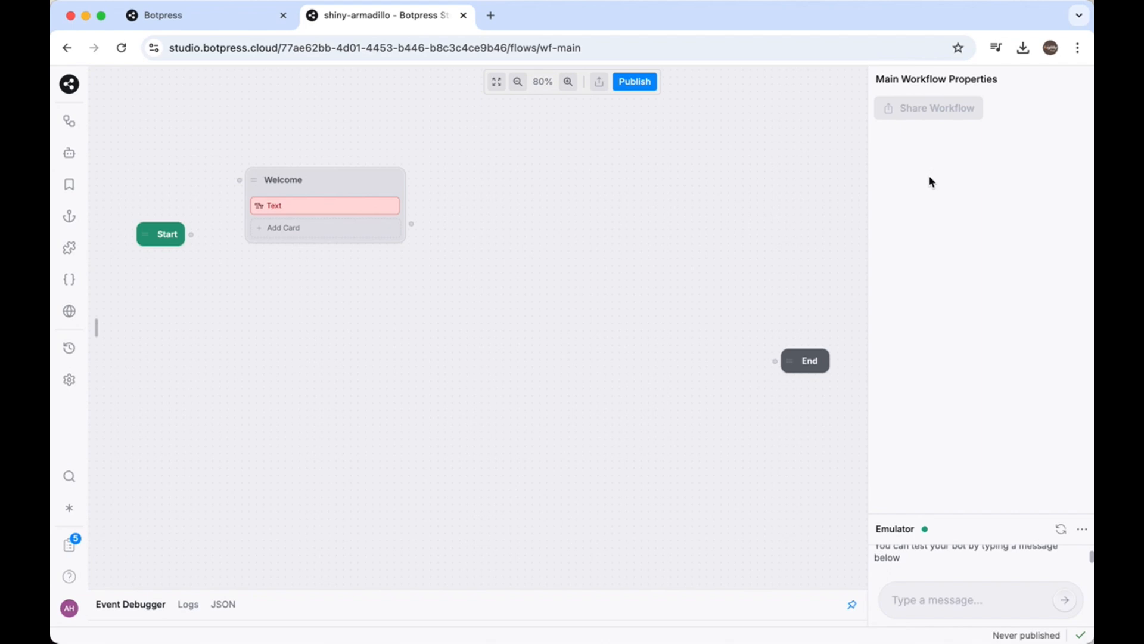
left_click(350, 216)
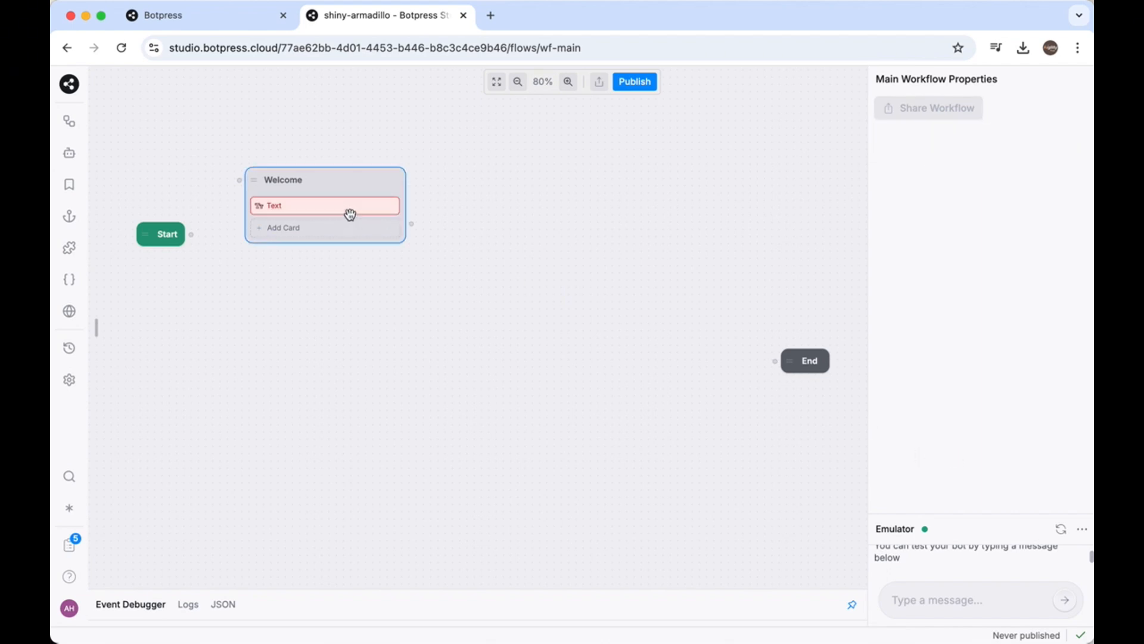
left_click(376, 204)
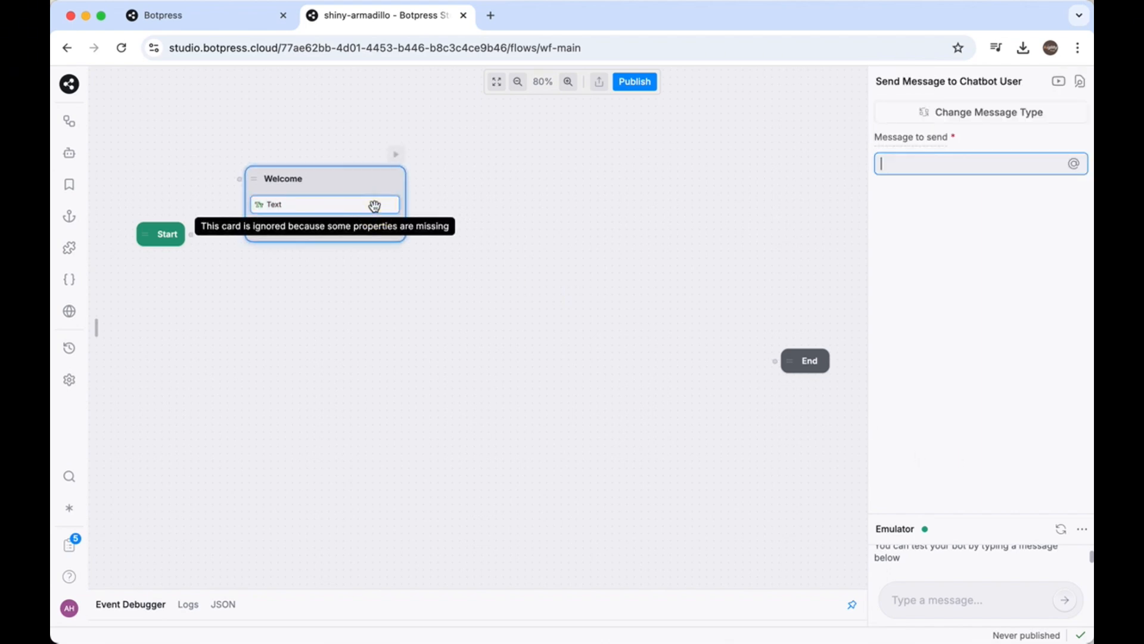
type("H")
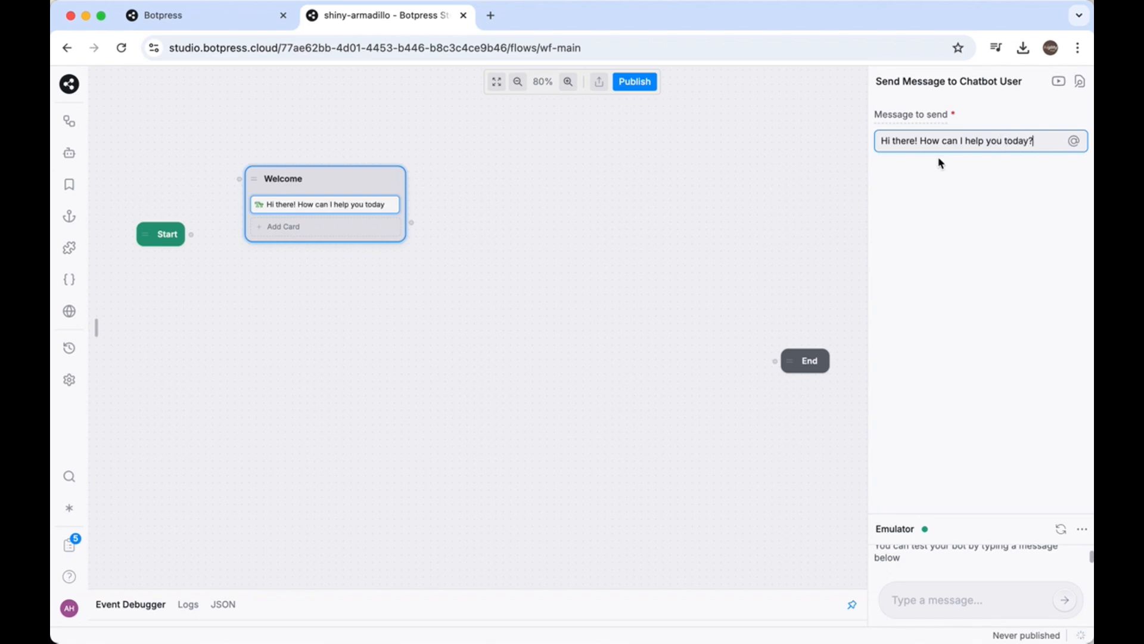
type("?")
Add a second Text card to the Welcome node with the message "Here are somethings I can help you with:"
left_click(325, 230)
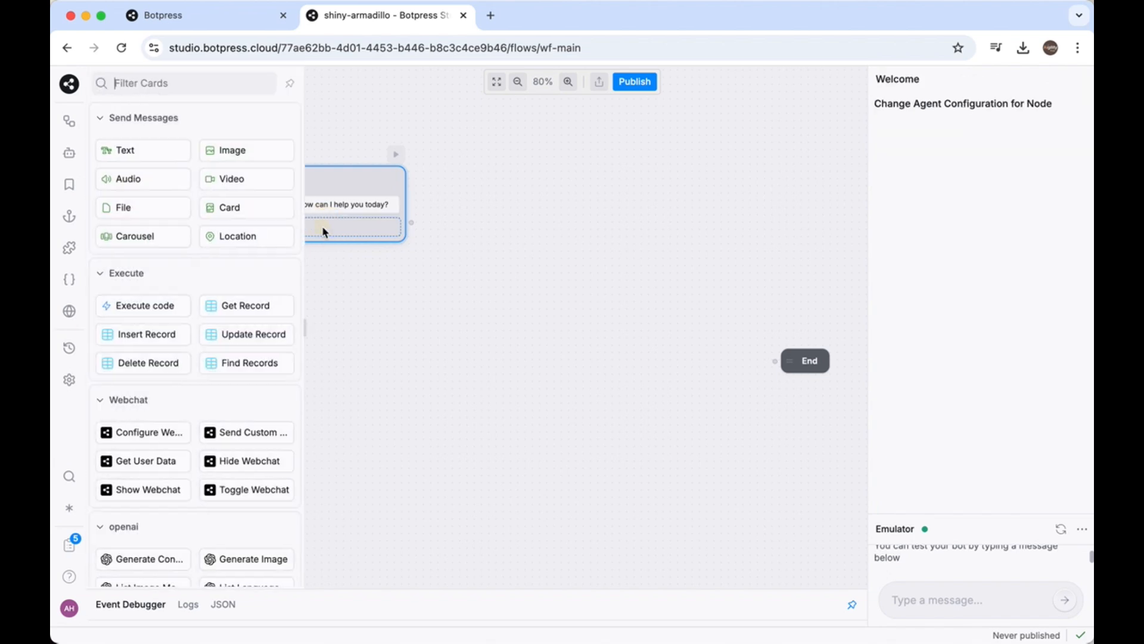
left_click(165, 158)
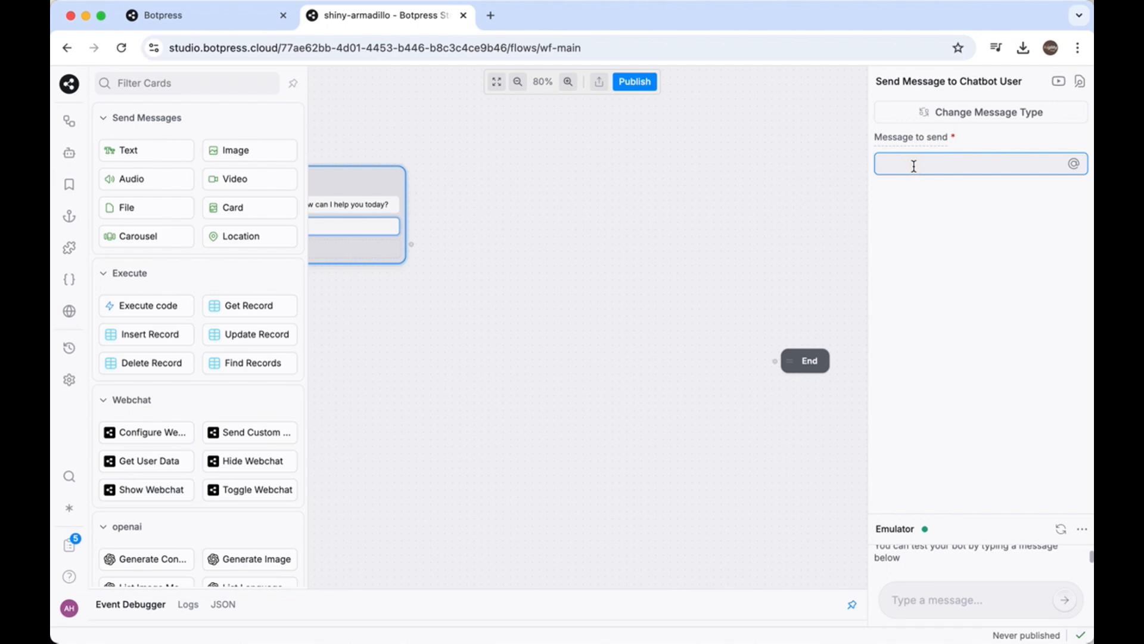
type("He")
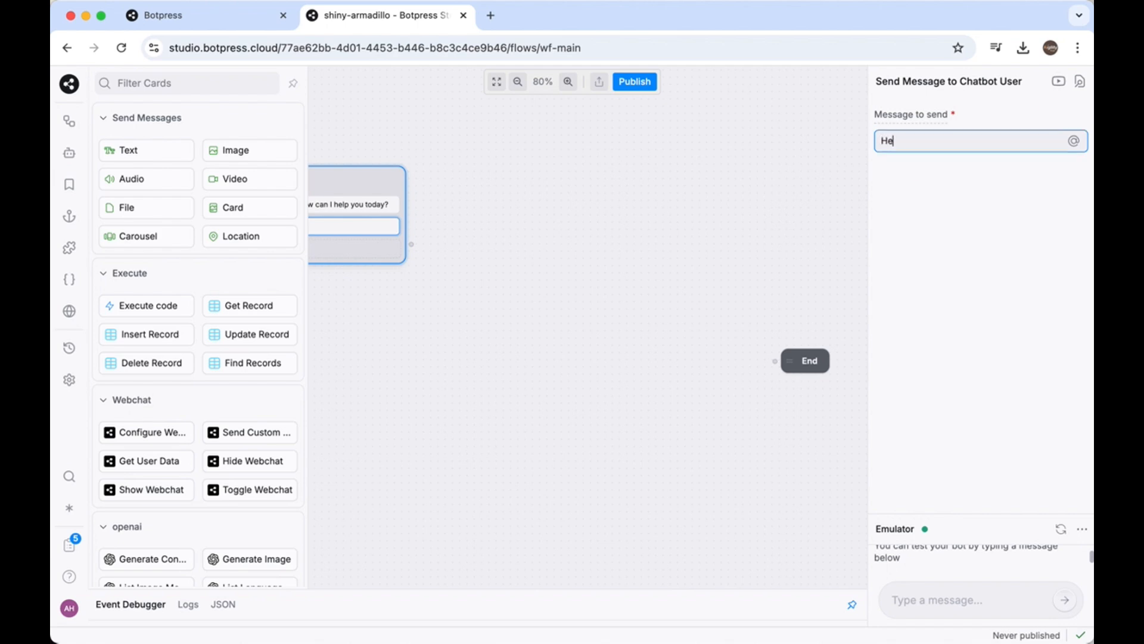
type("re are somethings I can ")
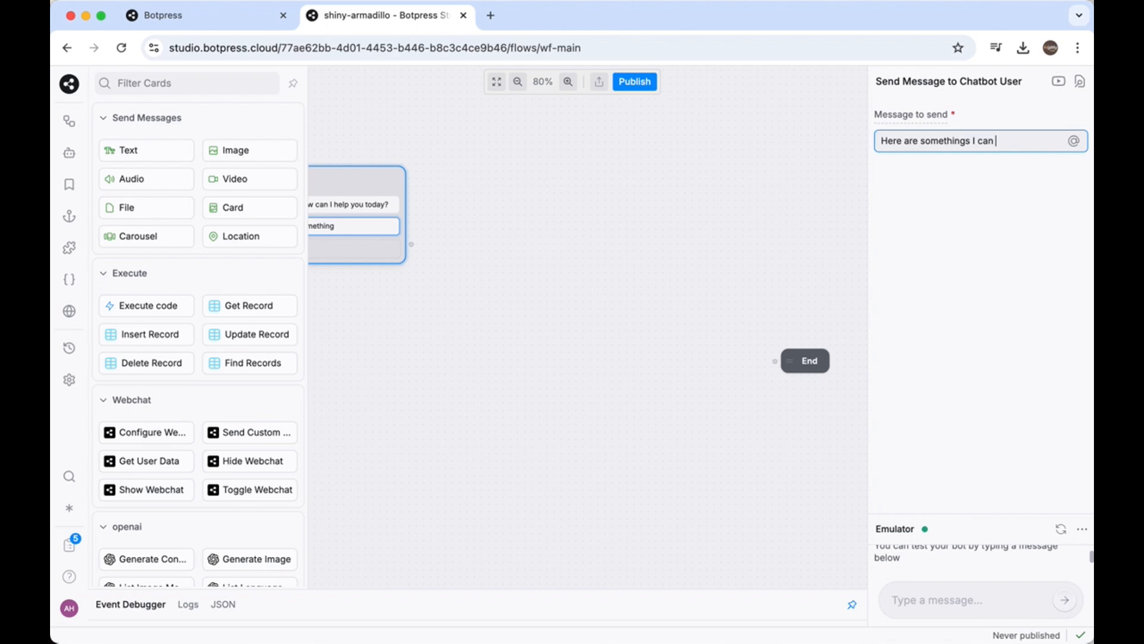
type("help you with")
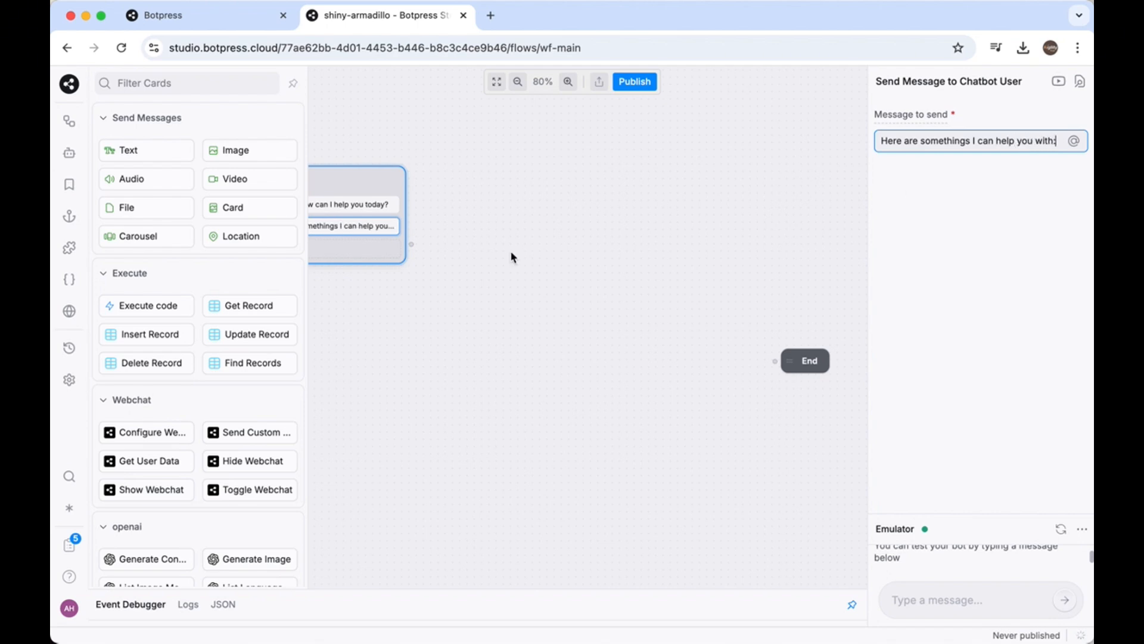
type(":")
Add a Single Choice capture card below the Welcome node's two messages and open its settings
scroll(194, 356, "down", 4)
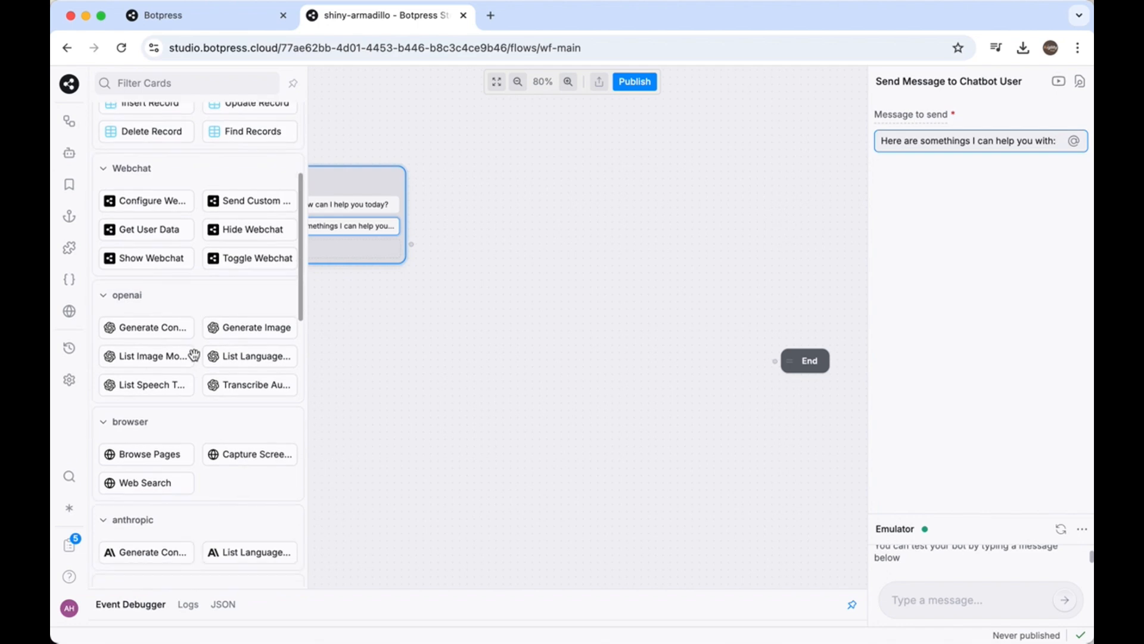
scroll(197, 354, "down", 3)
left_click(329, 250)
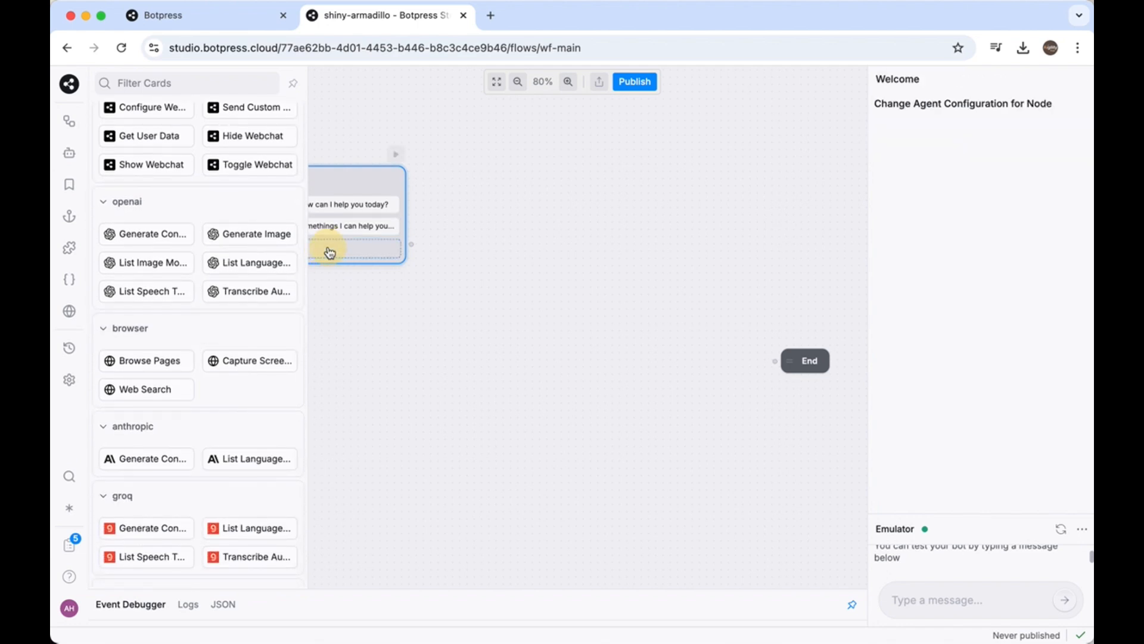
left_click(364, 340)
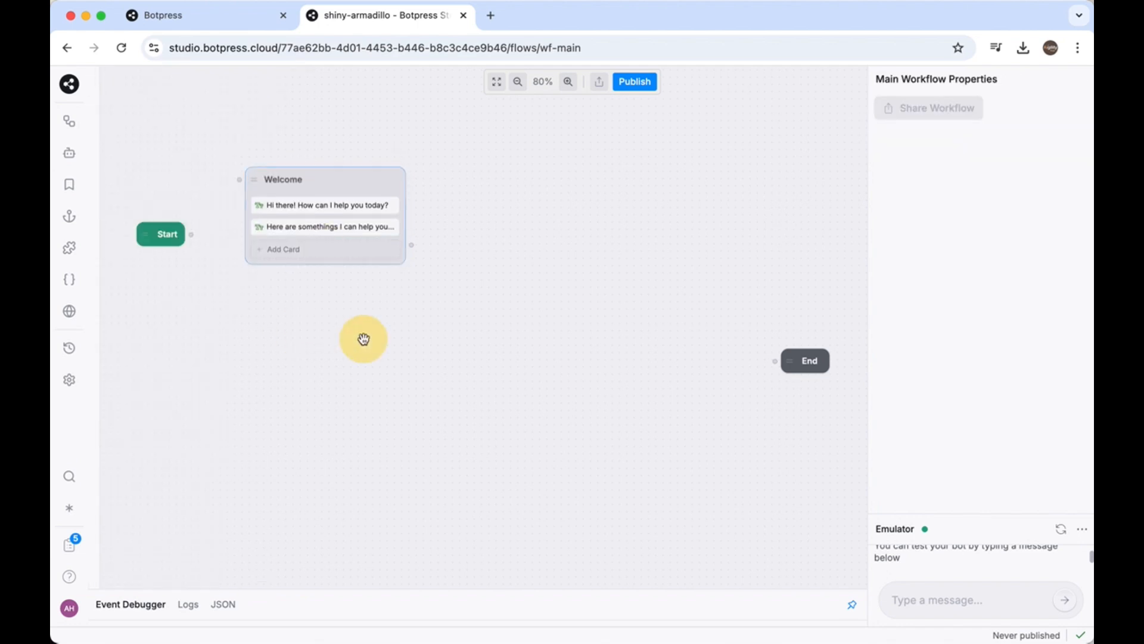
left_click(312, 256)
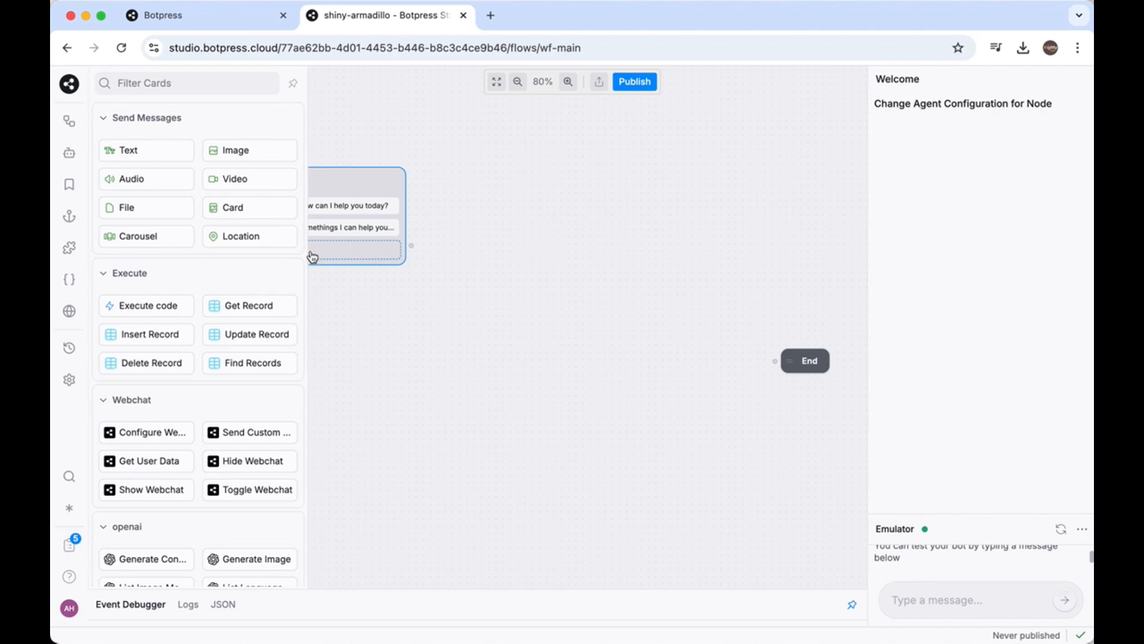
scroll(187, 431, "down", 8)
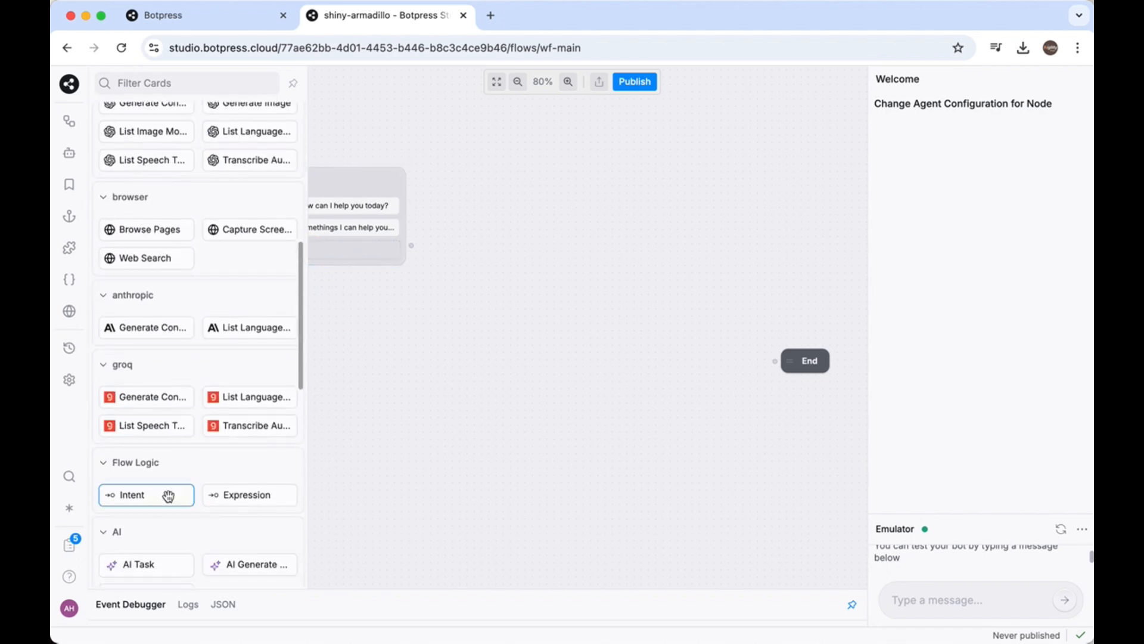
scroll(169, 497, "down", 5)
left_click(162, 405)
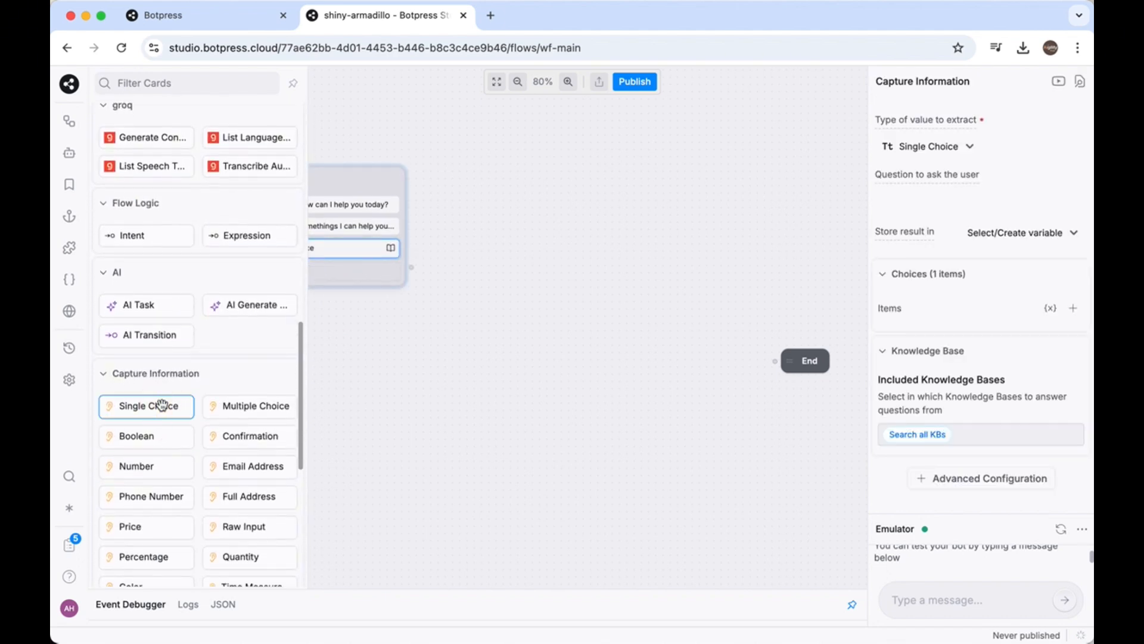
left_click(535, 266)
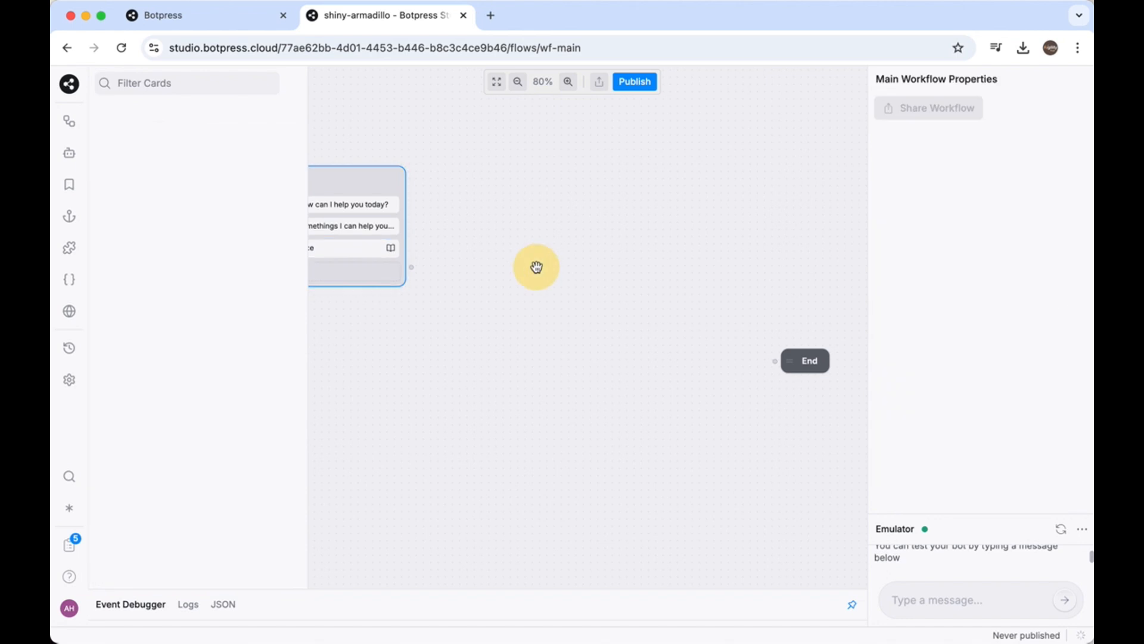
left_click(353, 255)
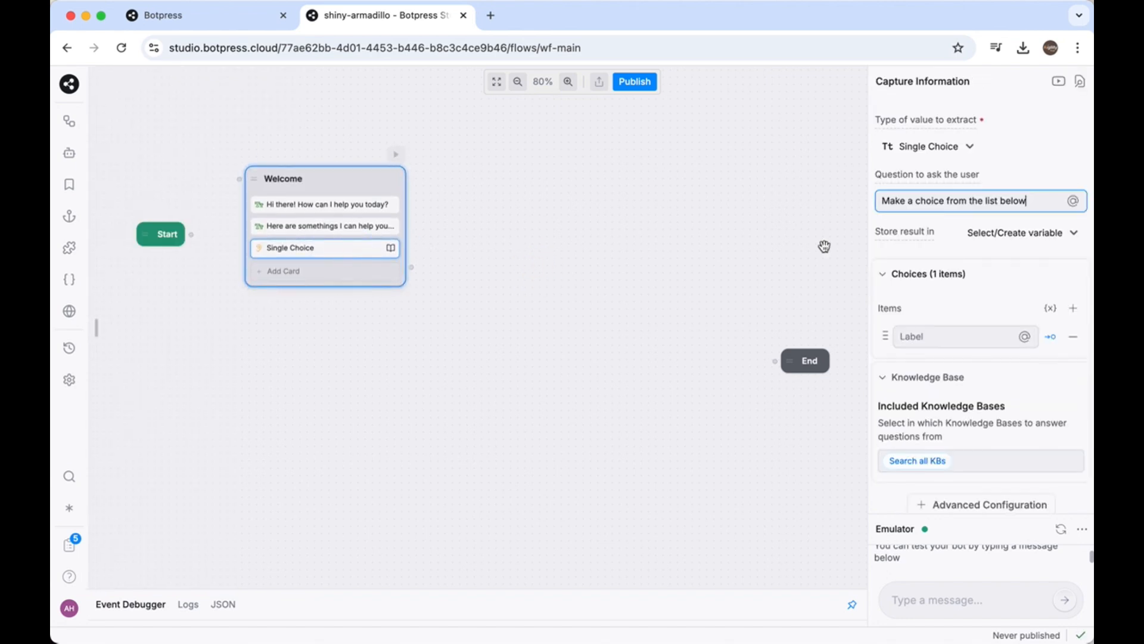
Give the Welcome node's Single Choice card the choices "Business hours" and "Booking an appointment"
left_click(901, 336)
type("Business hours")
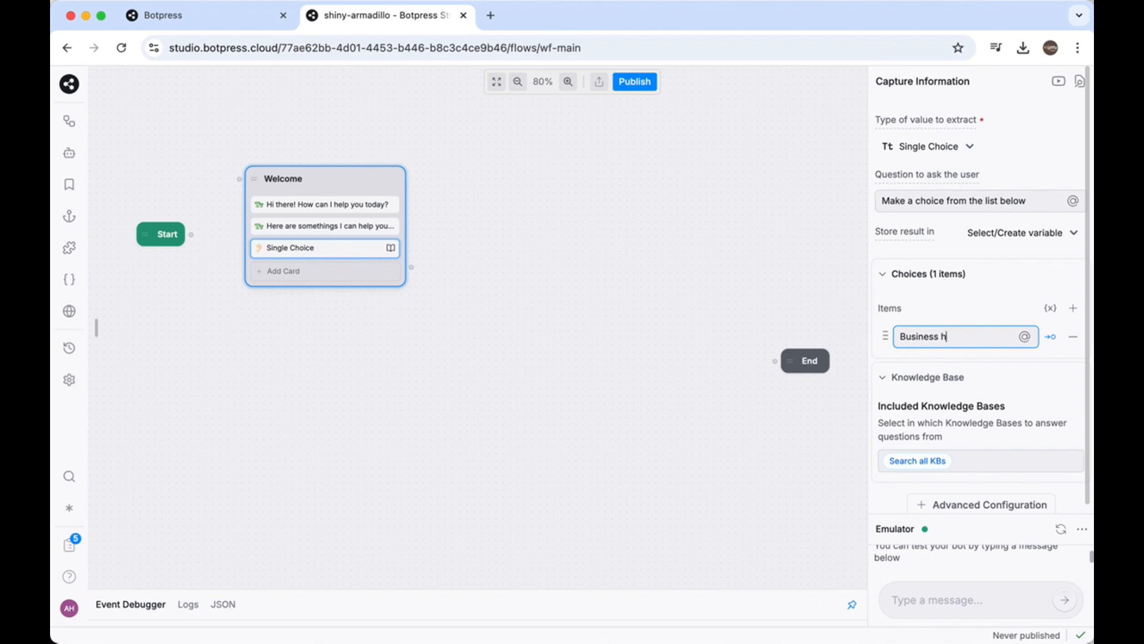
left_click(1072, 309)
left_click(937, 360)
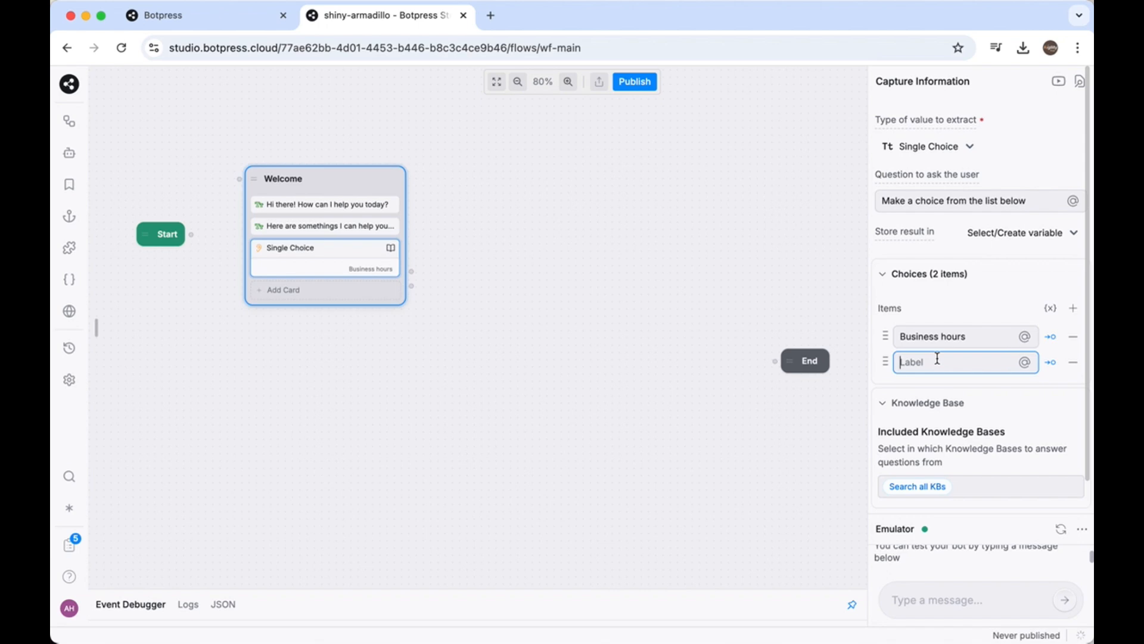
type("Booking an appointment")
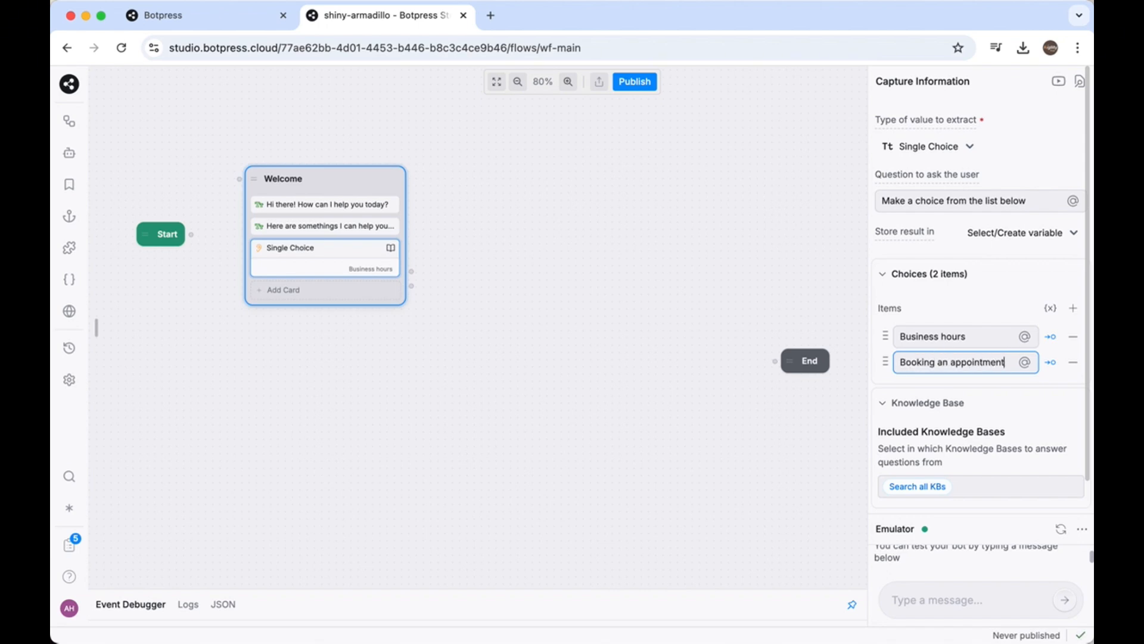
Add the choices "Contact information" and "Something else" to the Welcome node's Single Choice card
left_click(1072, 309)
type("Contact info")
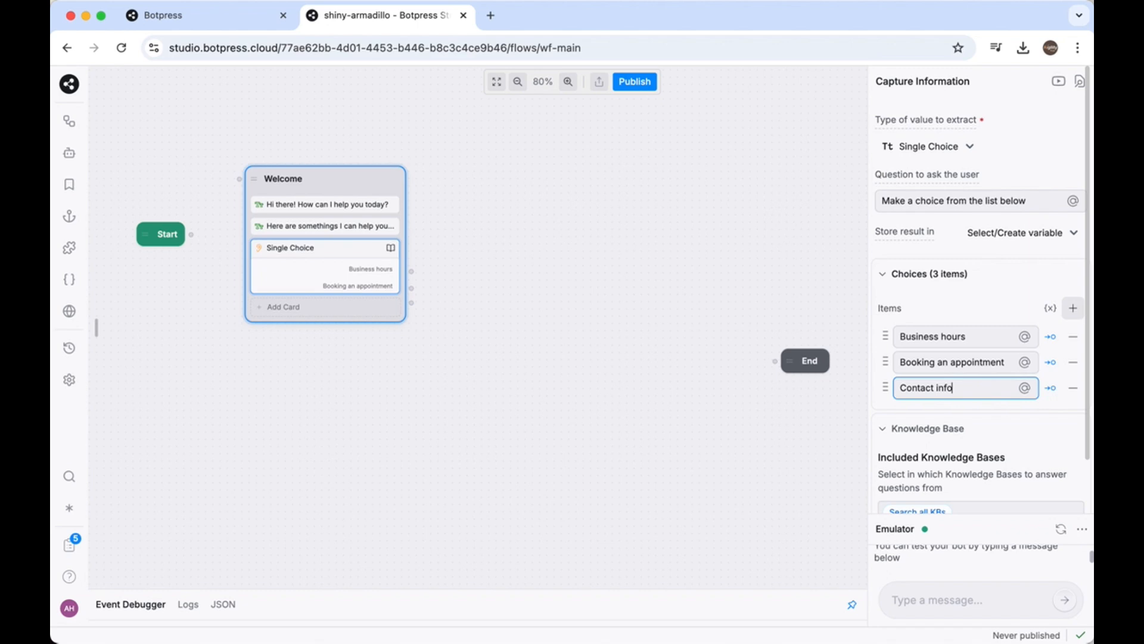
type("rmation")
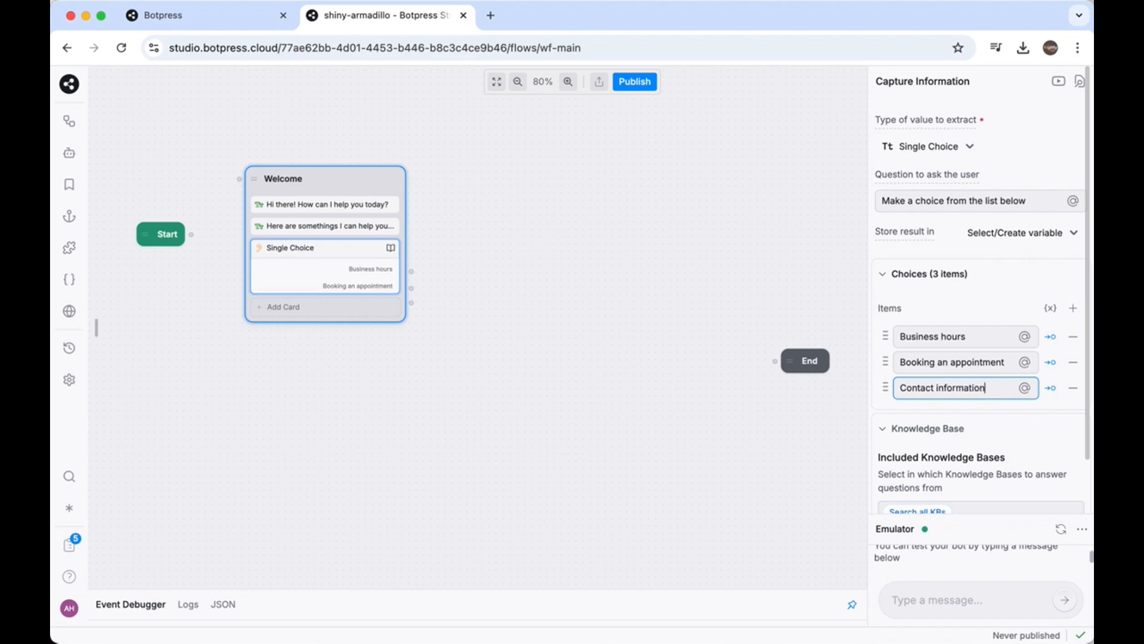
left_click(1074, 307)
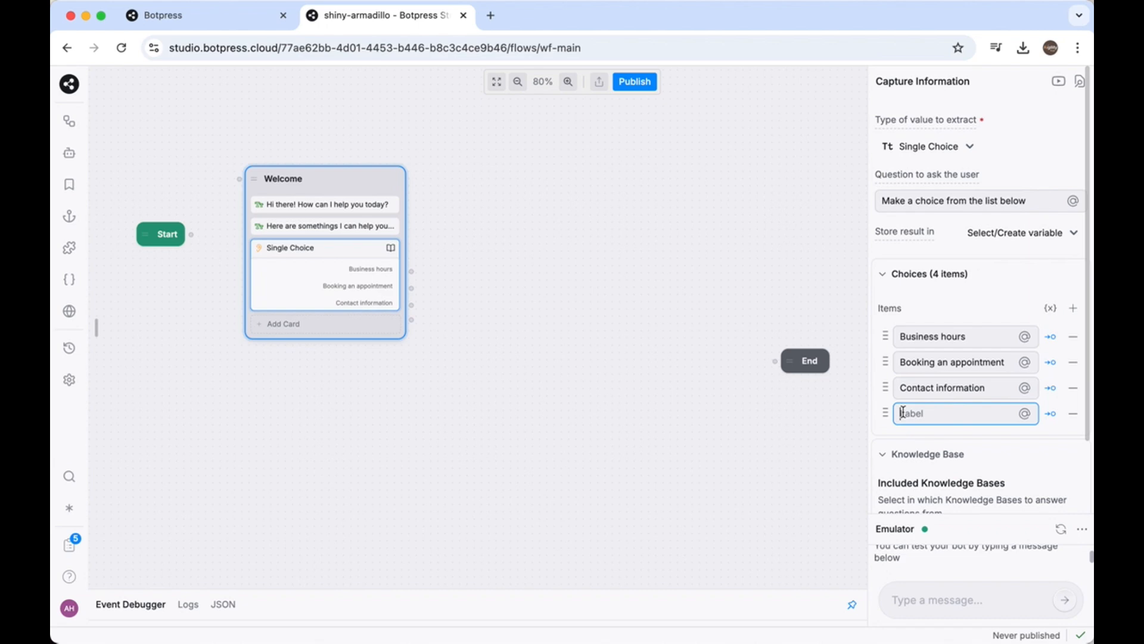
type("Something else")
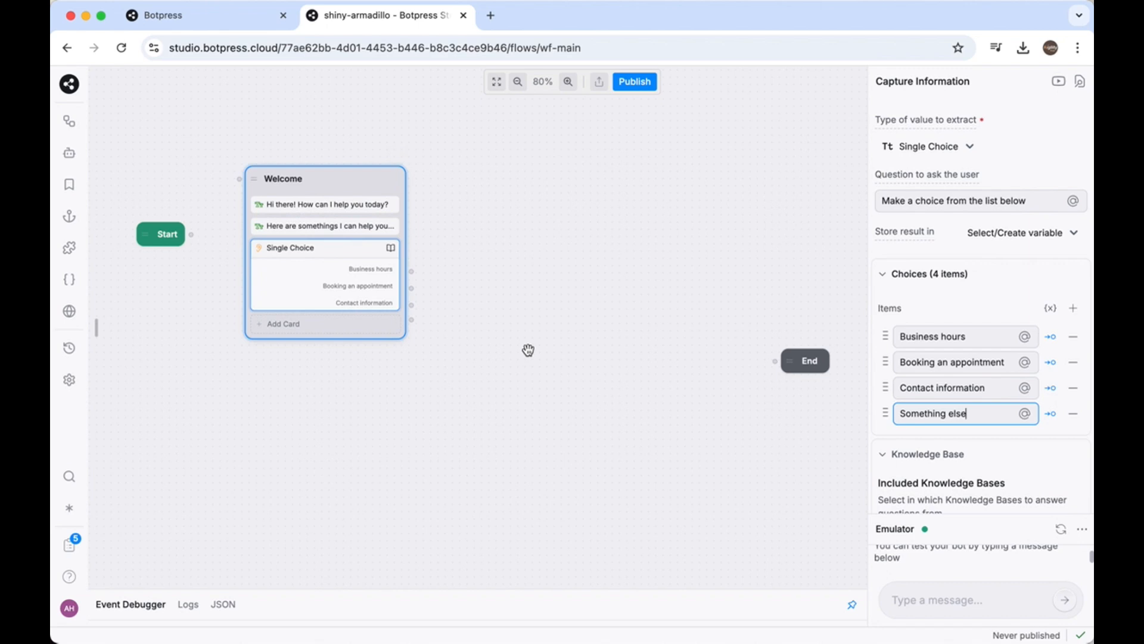
key("Return")
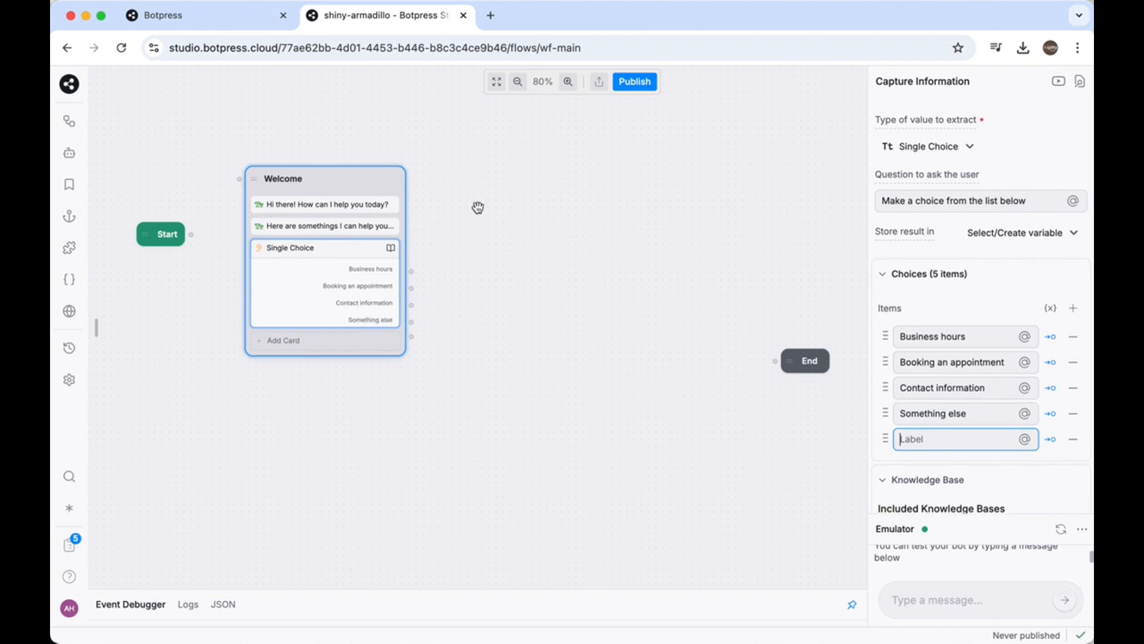
Add a standard node beside the Welcome node, name it Book_Hours and move it slightly higher on the canvas
right_click(491, 192)
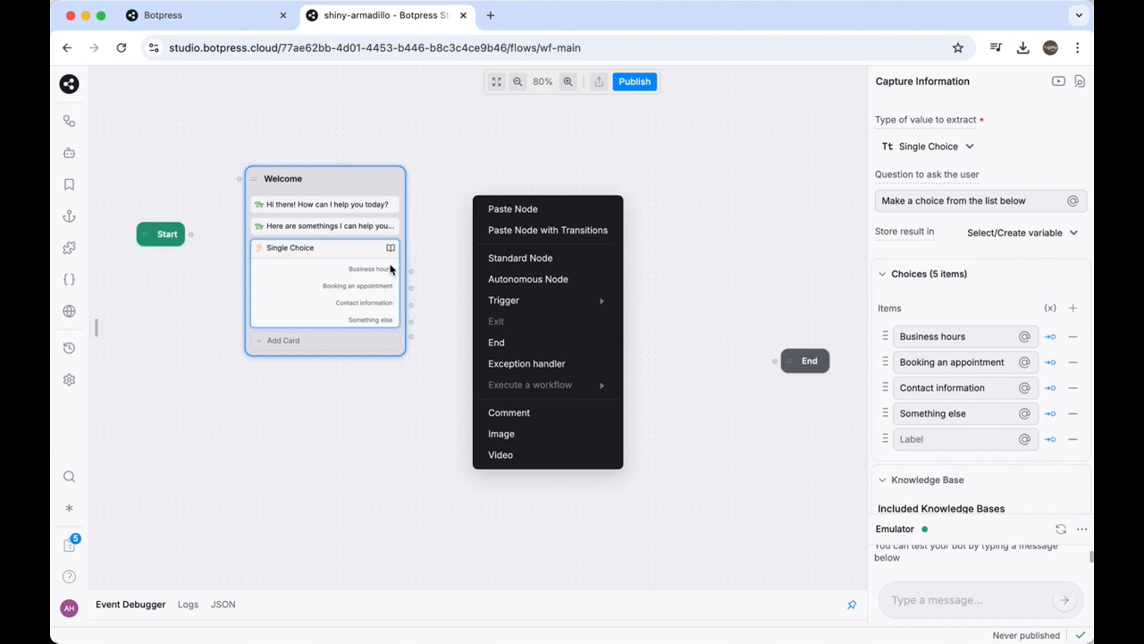
left_click(508, 257)
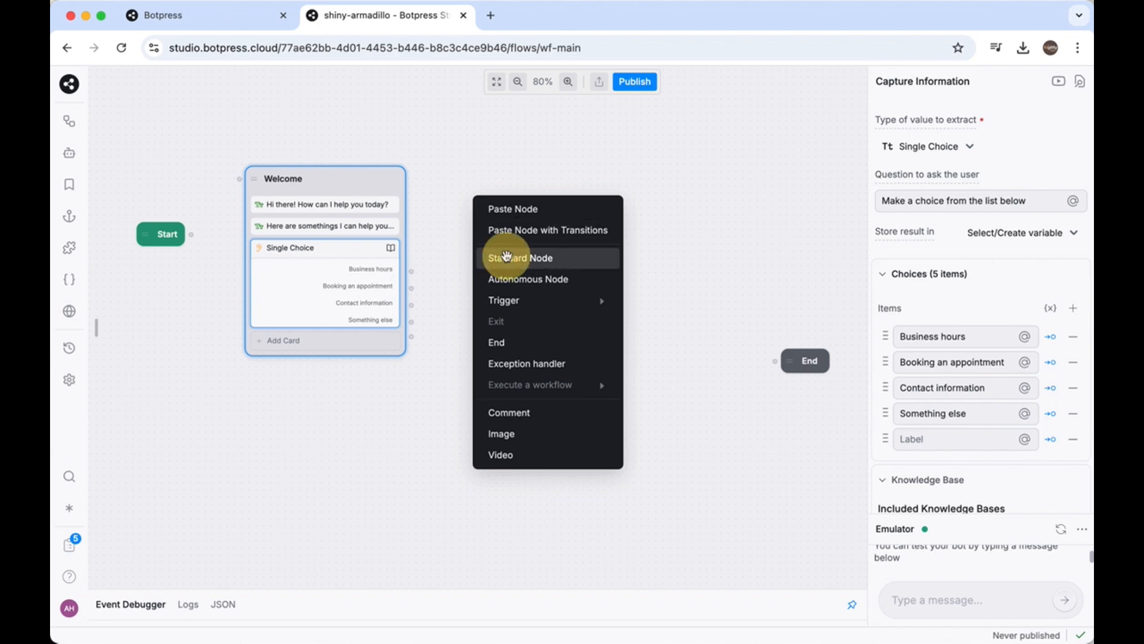
double_click(524, 198)
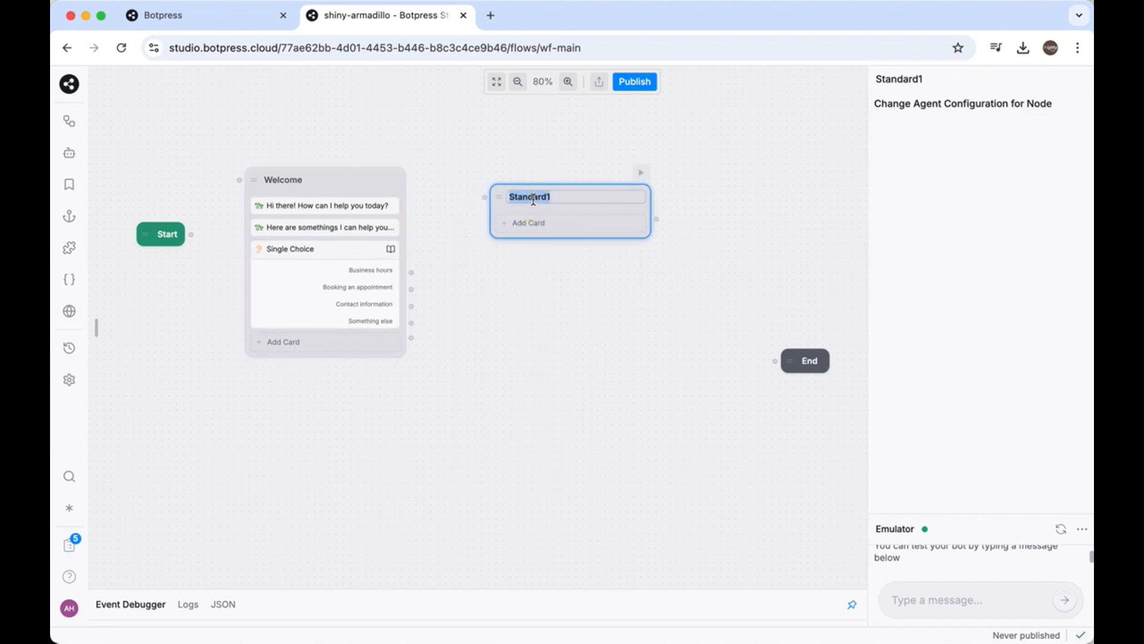
type("Book_Hours")
left_click_drag(508, 186, 518, 155)
Add a Text card to Book_Hours: "Our business hours are Monday to Friday, 9:00 AM to 6:00 PM. Is there anything else I can help you with?"
left_click(528, 197)
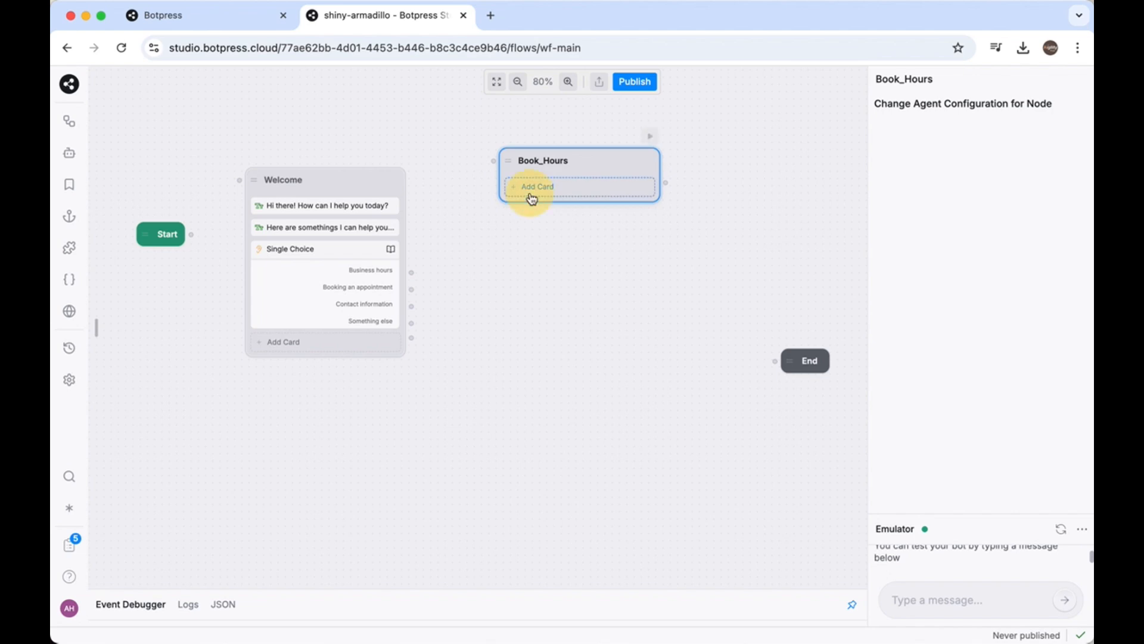
left_click(152, 157)
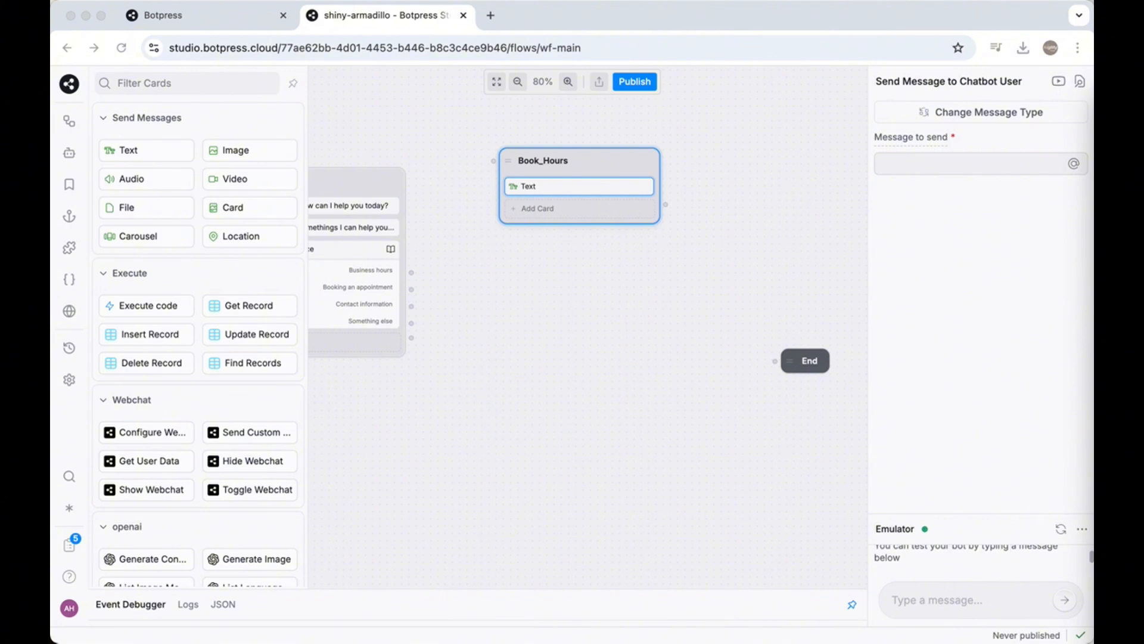
left_click(546, 188)
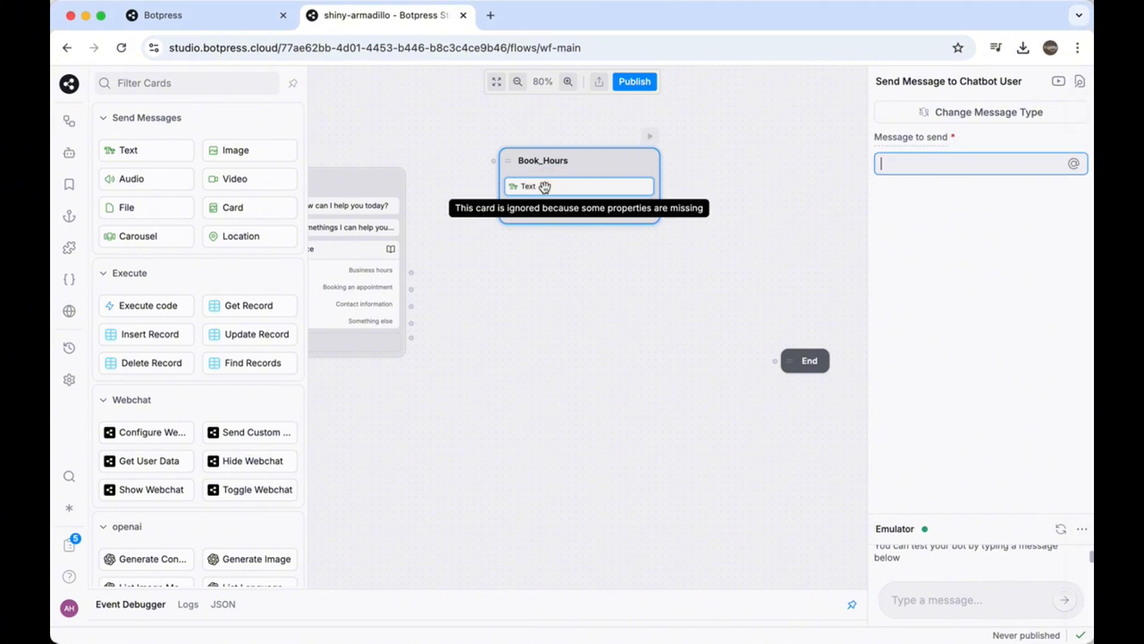
type("Our business hours are Monday to Friday, 9:00 AM to 6:00 PM. Is there anything else I can help you with?")
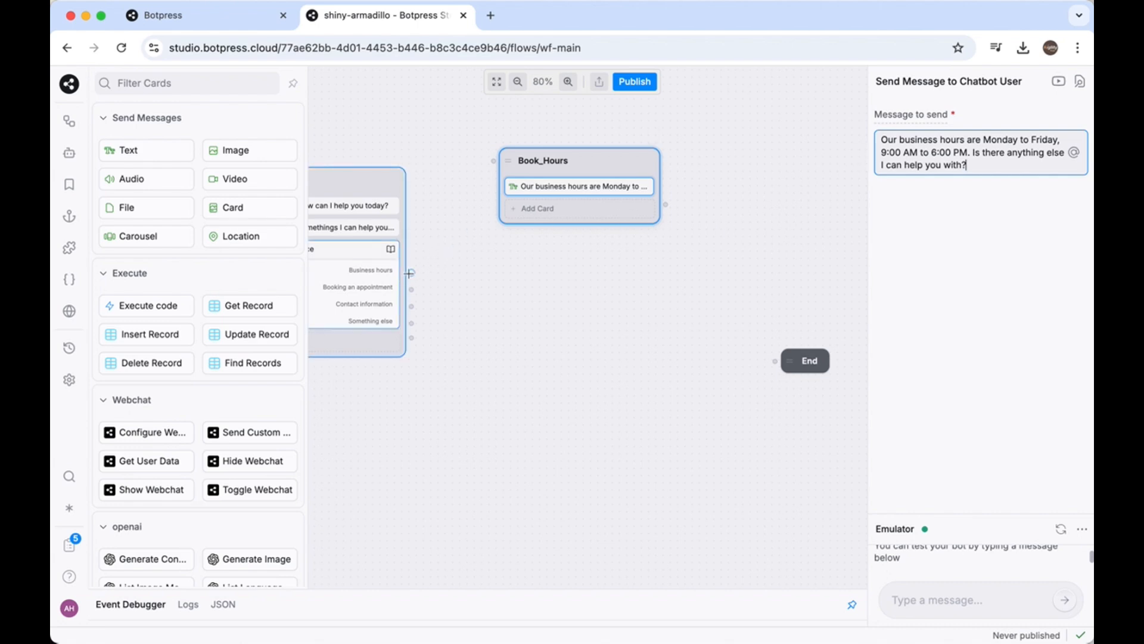
Connect the Welcome node's Business hours choice to the Book_Hours node, and the Start node to the Welcome node
left_click_drag(409, 273, 496, 162)
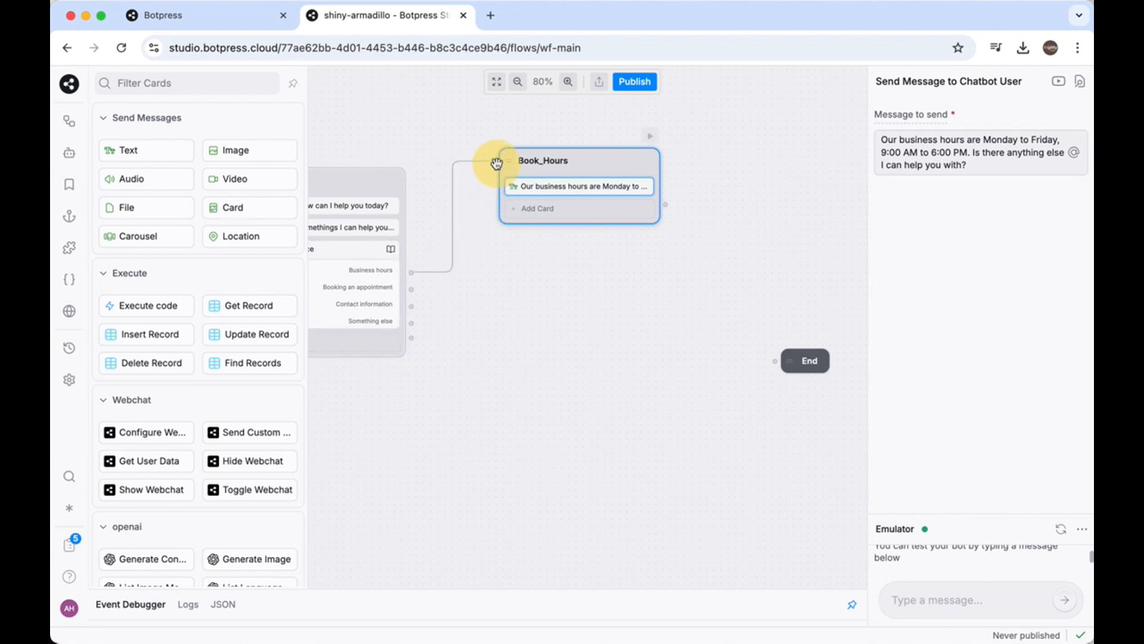
left_click_drag(492, 309, 620, 355)
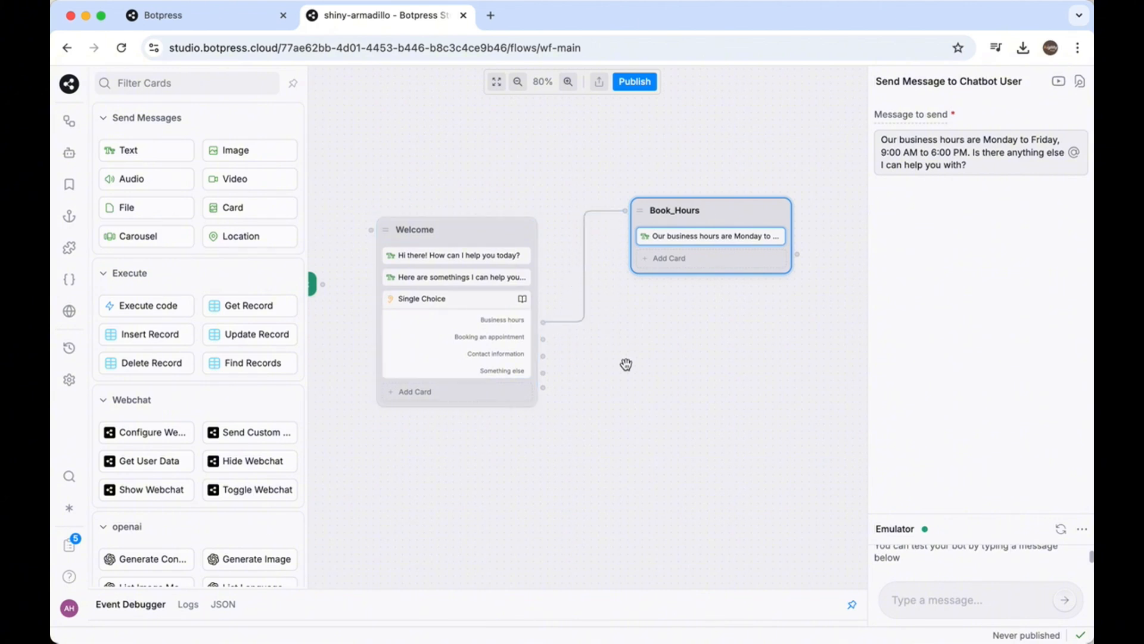
left_click_drag(626, 364, 695, 363)
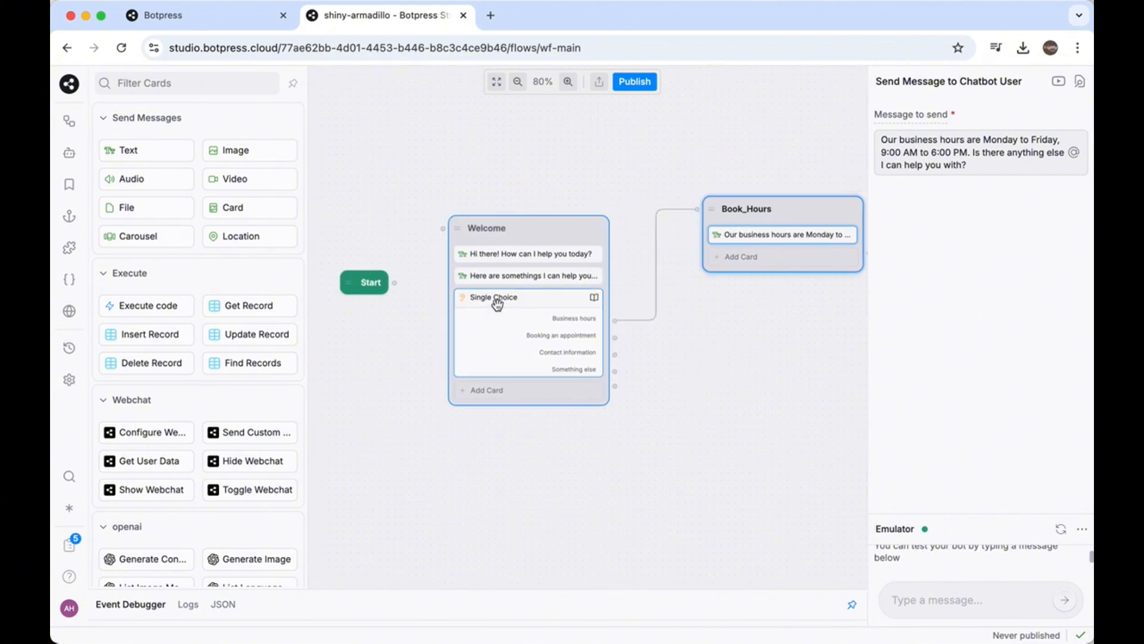
left_click_drag(395, 283, 442, 228)
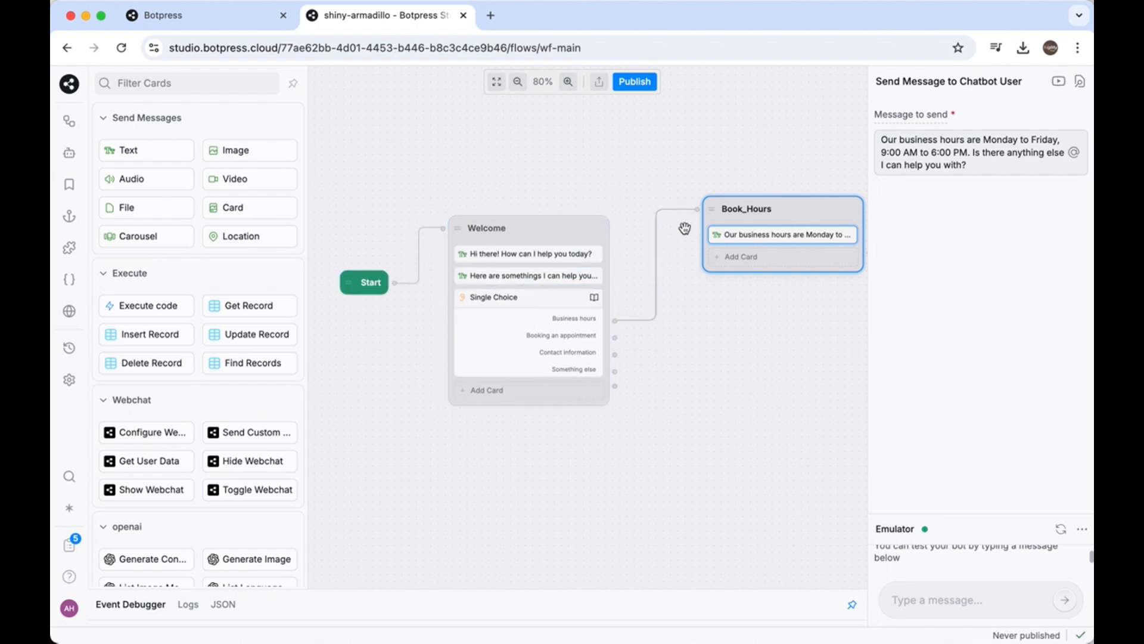
Add a Single Choice capture card below the business hours message in the Book_Hours node
left_click_drag(756, 350, 616, 310)
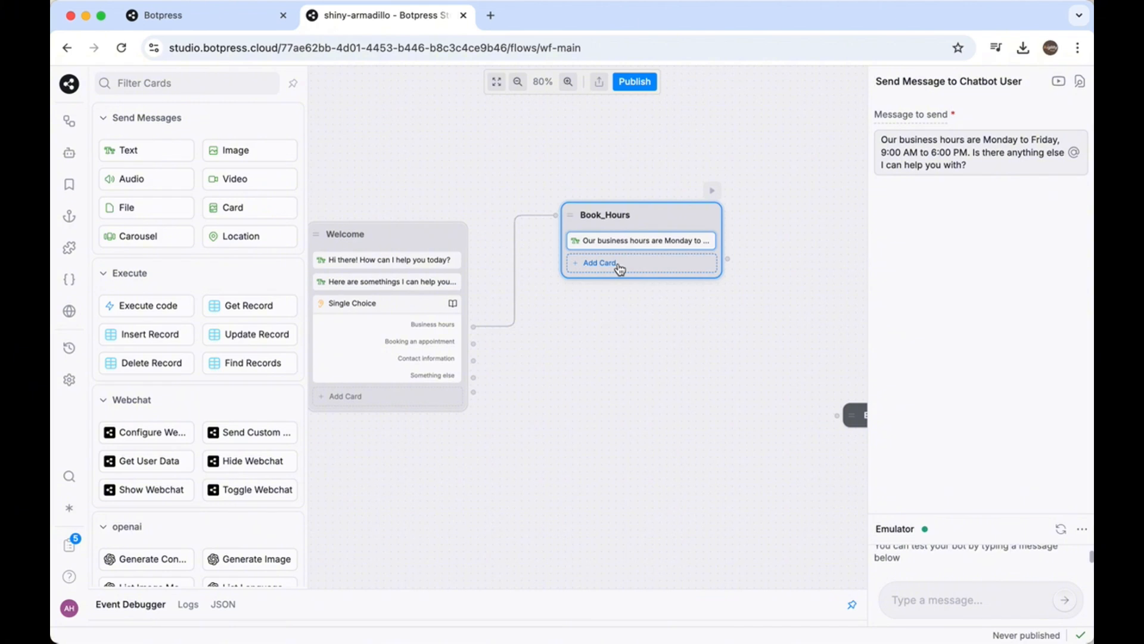
left_click(619, 269)
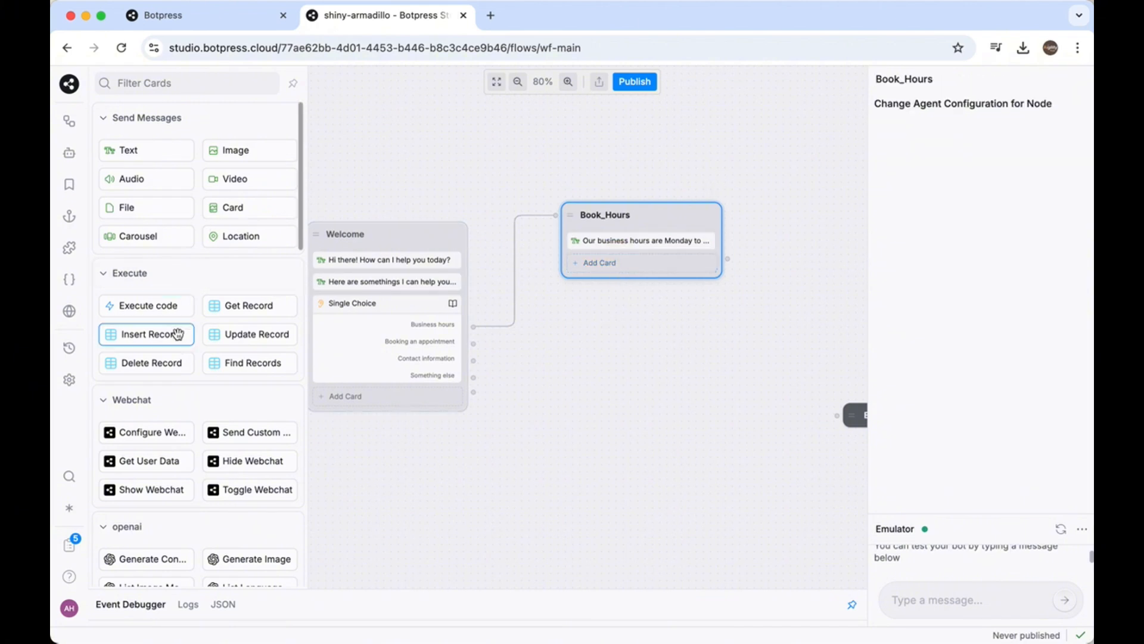
scroll(163, 395, "down", 6)
scroll(162, 400, "down", 7)
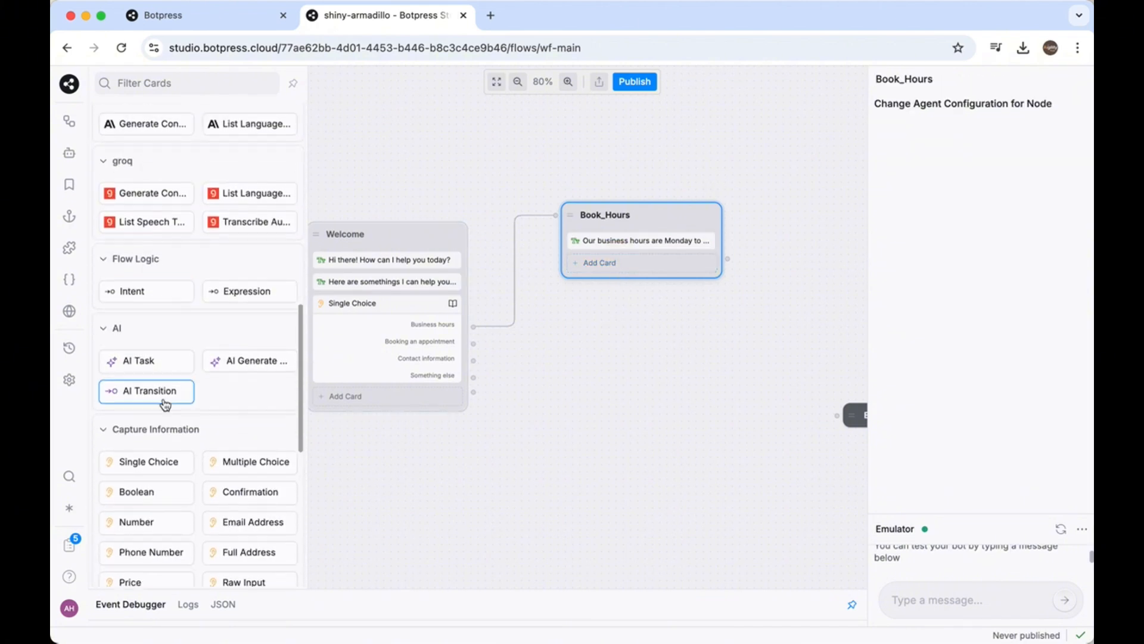
left_click(162, 354)
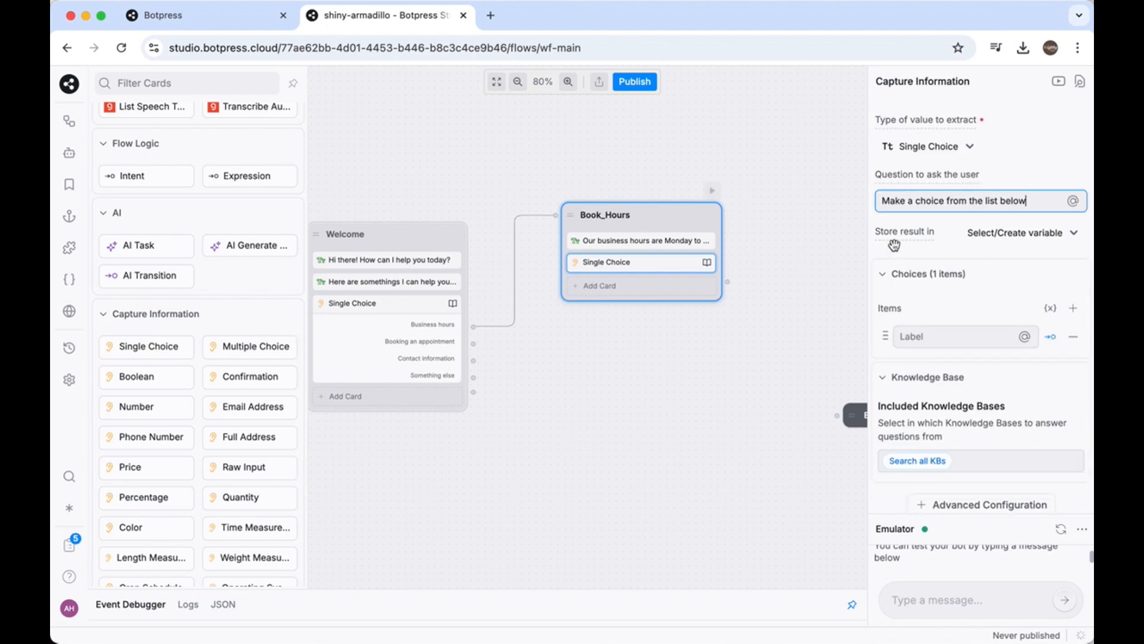
Give the Book_Hours node's Single Choice card the choices "Yes please!" and "No thanks!"
left_click(901, 336)
type("Yes please!")
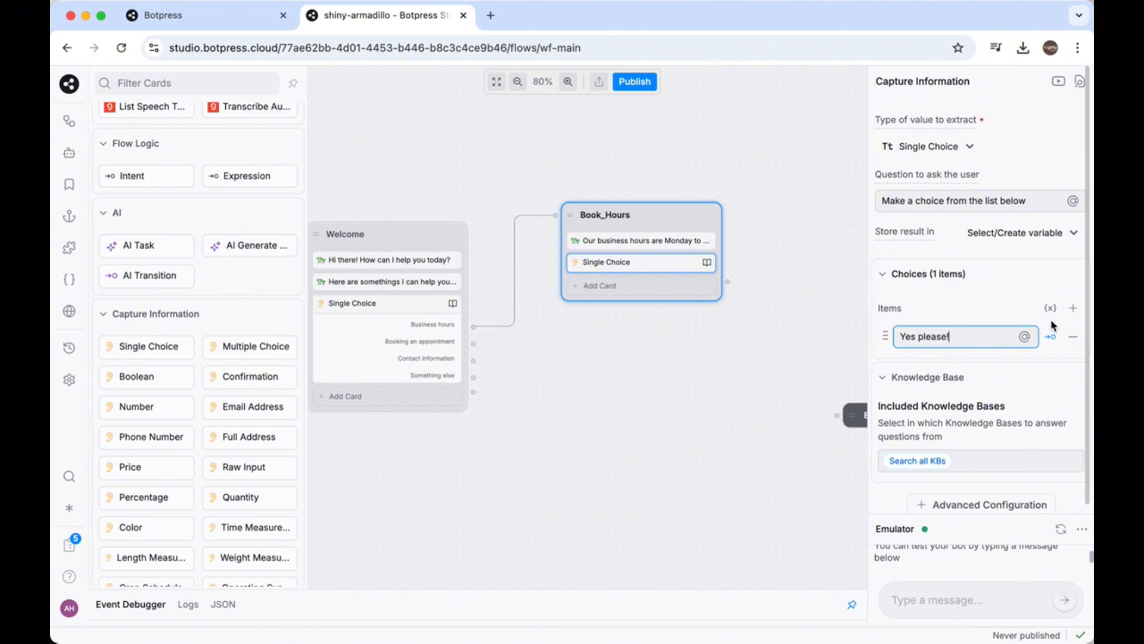
left_click(1073, 307)
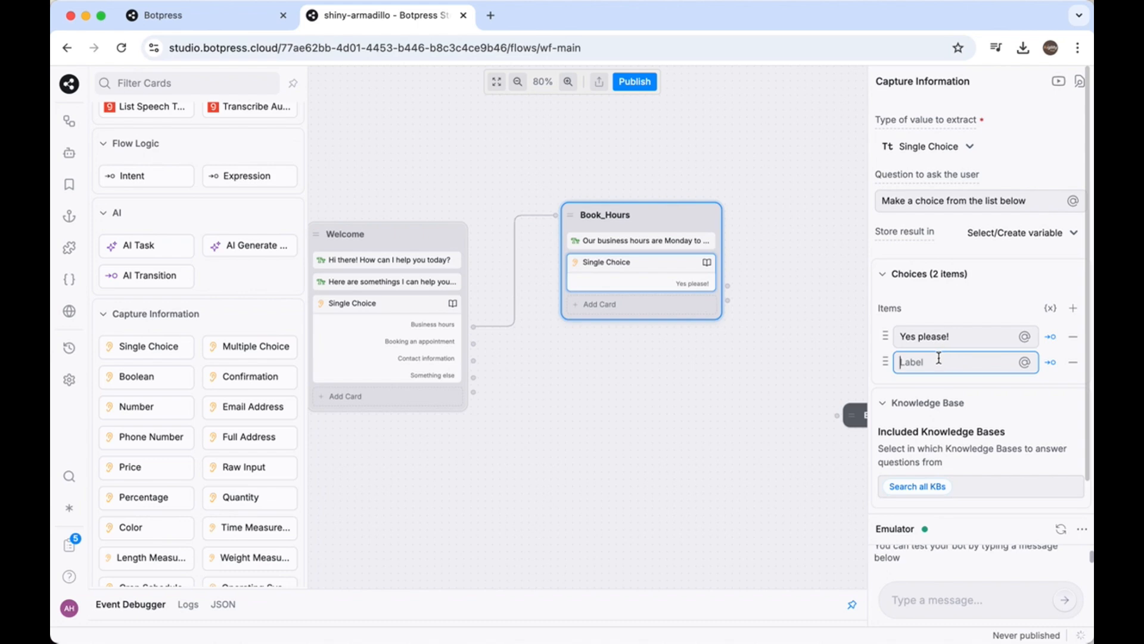
type("No thanks!")
left_click(741, 373)
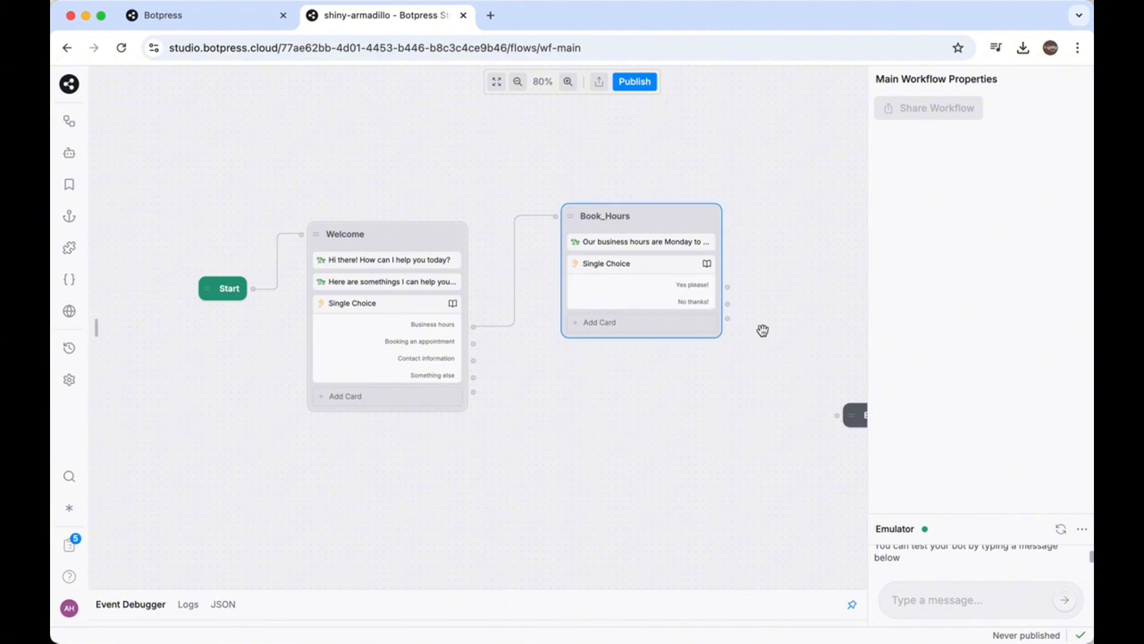
Move the built-in End node farther from Book_Hours and add a standard node named End beside Book_Hours
left_click_drag(720, 378, 596, 368)
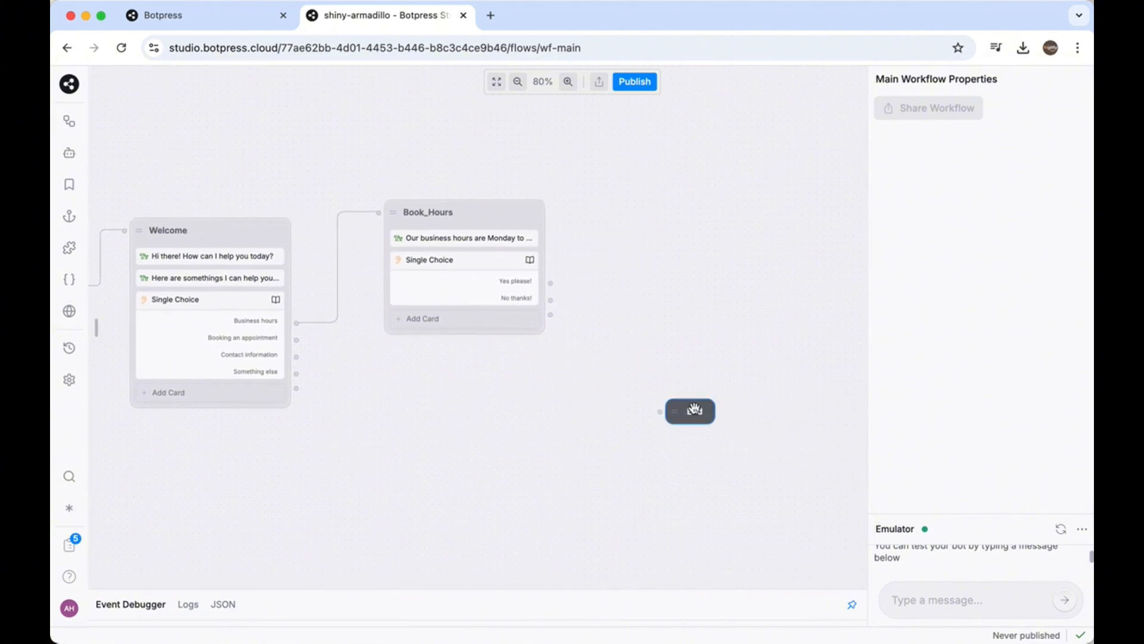
left_click_drag(670, 400, 743, 408)
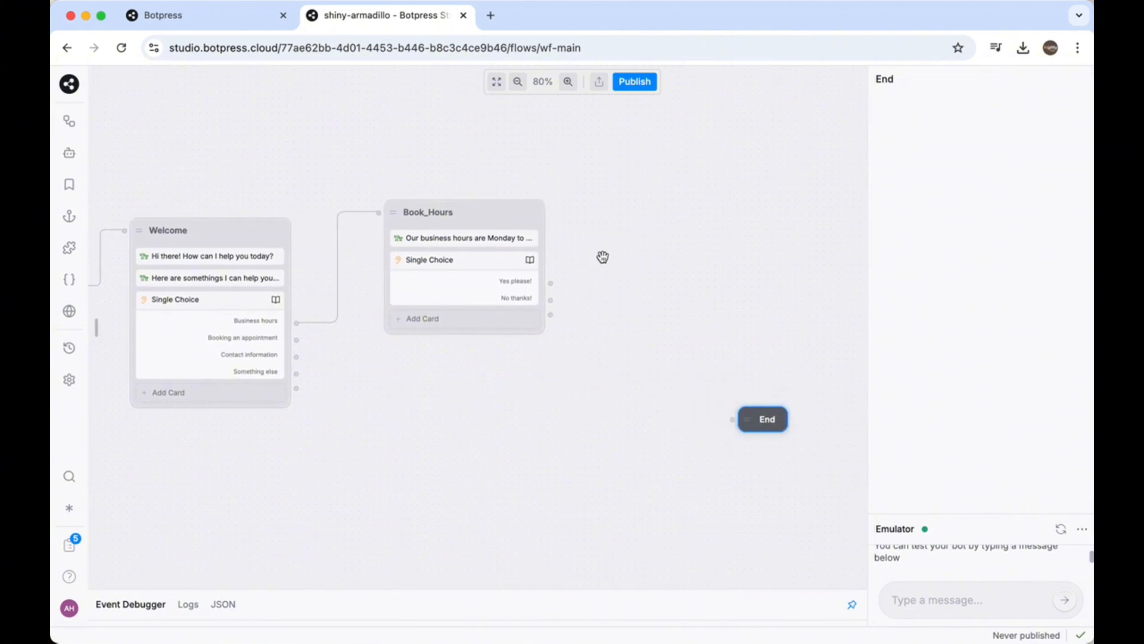
right_click(585, 264)
left_click(608, 321)
left_click(633, 266)
double_click(634, 267)
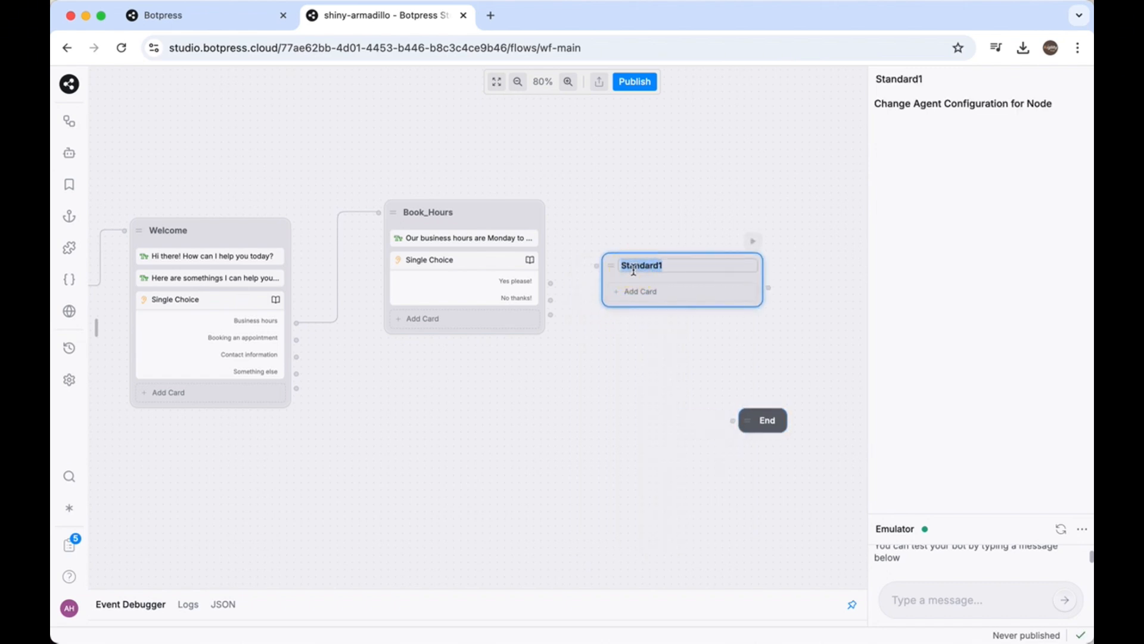
type("End")
left_click(614, 365)
Add a Text card to the new End node reading "OK no problem, if you need anything else, please let me know!" and move the node lower
left_click(635, 292)
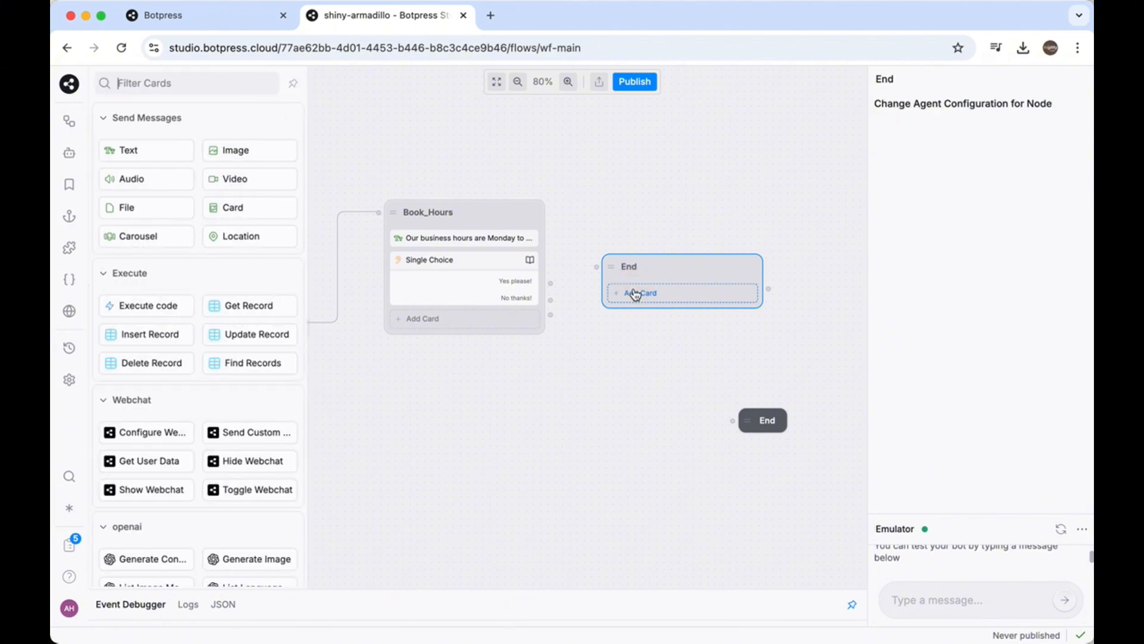
left_click_drag(135, 153, 671, 293)
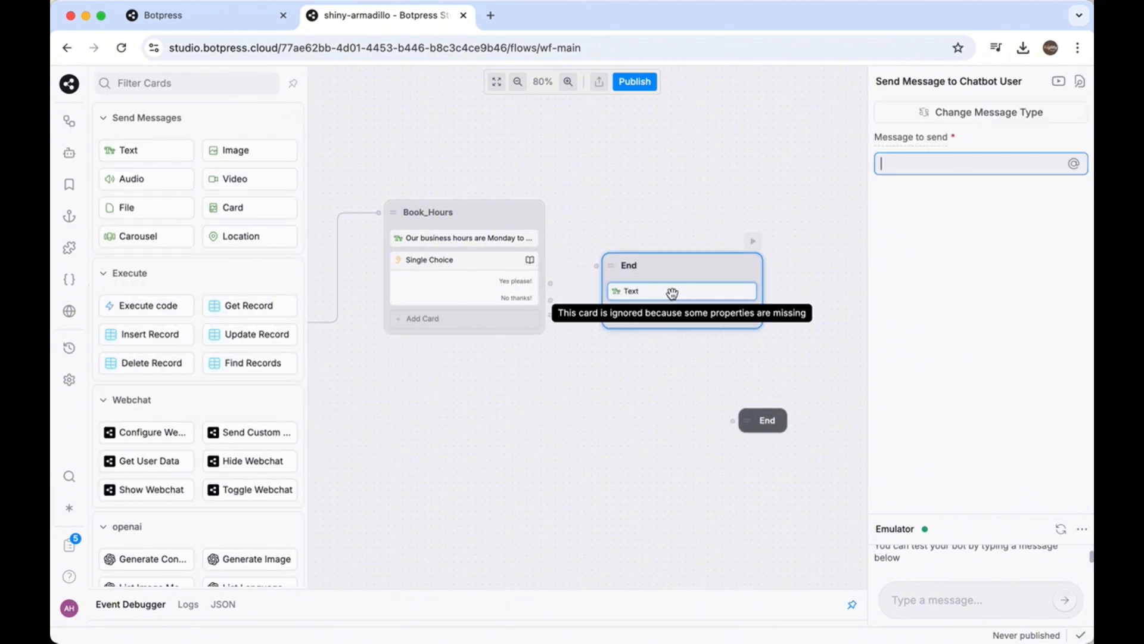
left_click(893, 169)
type("OK no problem, if you need anyt")
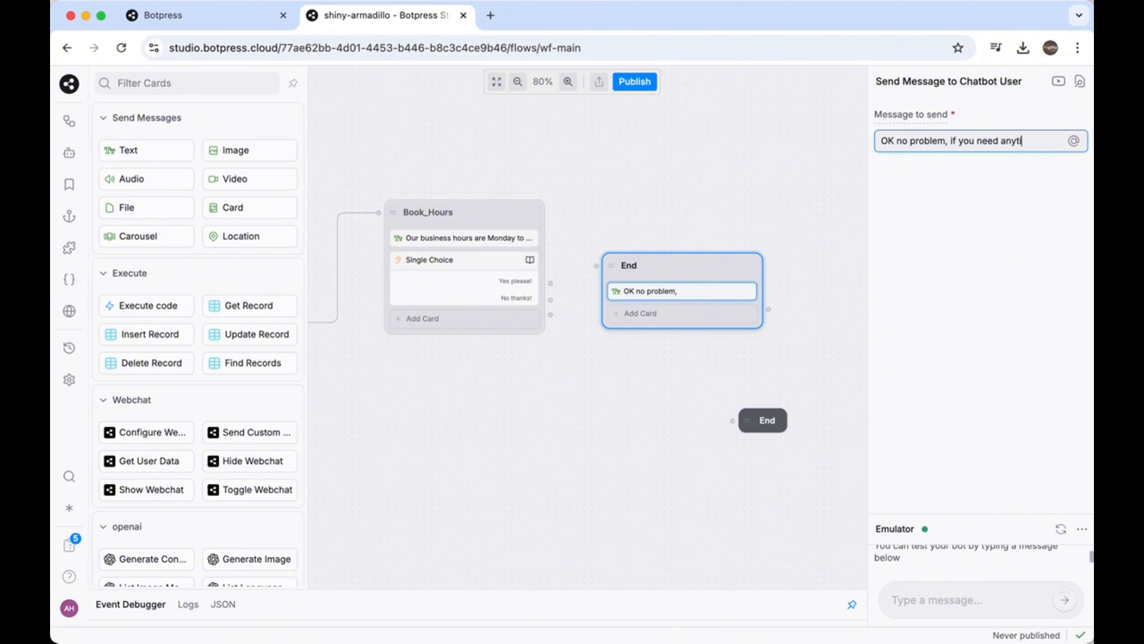
type("hing else, please let me know")
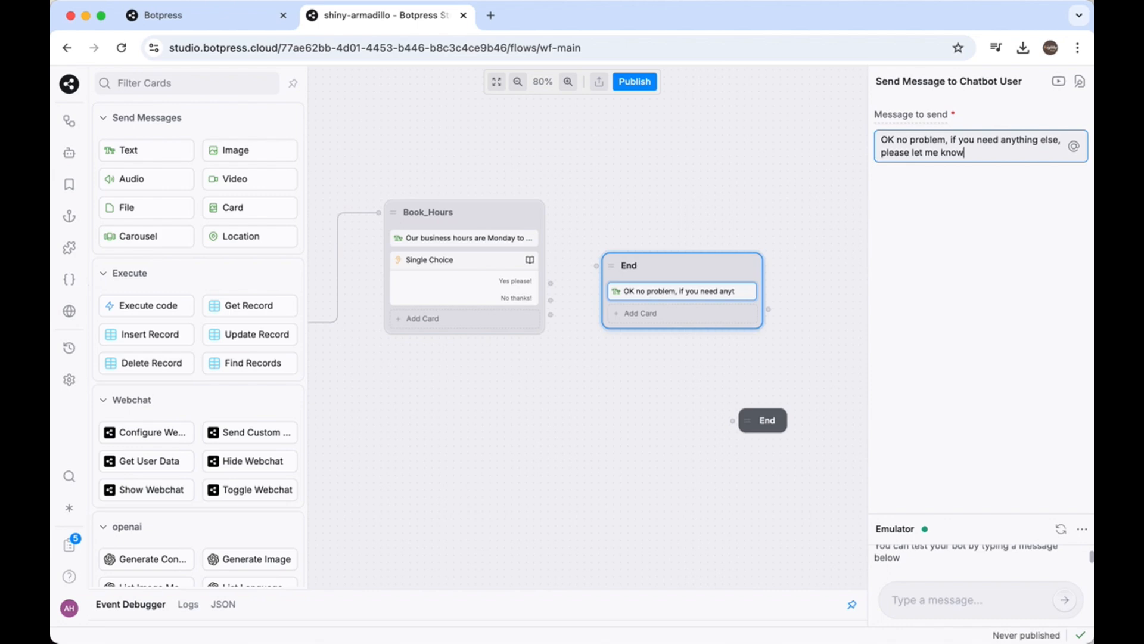
type("!")
left_click_drag(697, 265, 687, 301)
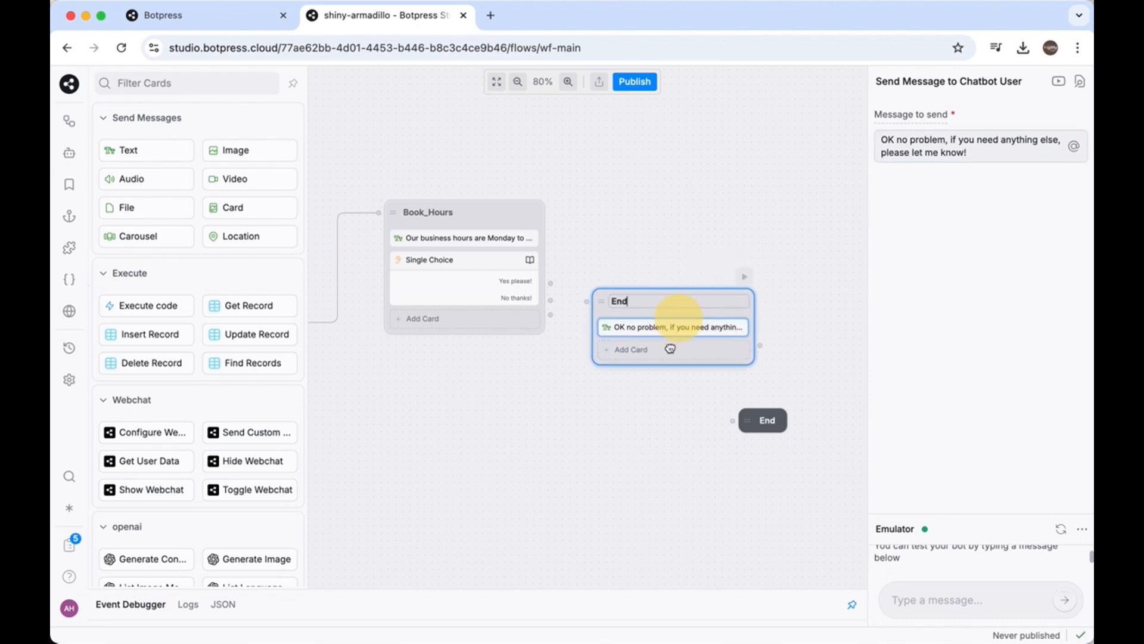
left_click_drag(670, 348, 653, 404)
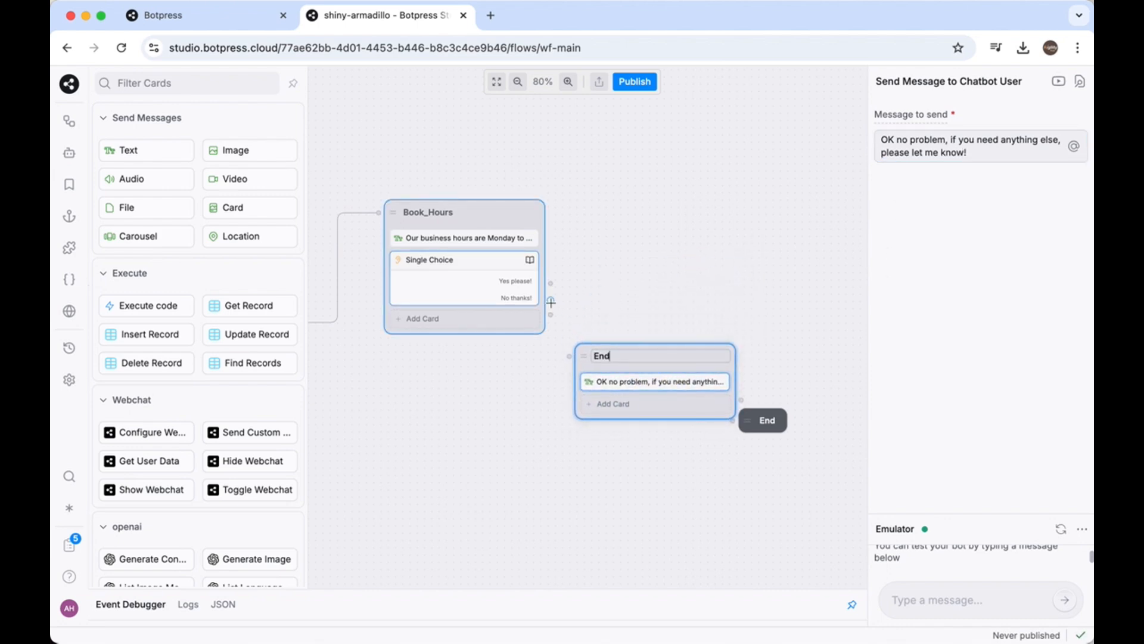
Connect the Book_Hours node to the new End node, and link that node to the built-in End node
left_click_drag(550, 302, 572, 357)
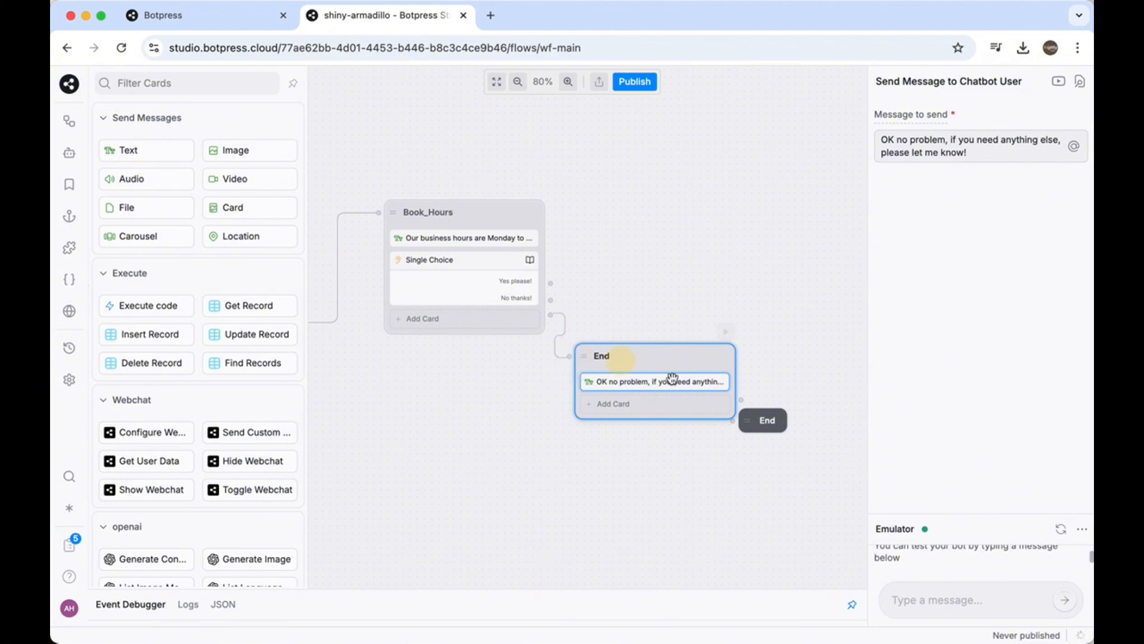
mouse_move(762, 419)
left_mouse_down()
mouse_move(808, 400)
mouse_move(776, 401)
left_mouse_up()
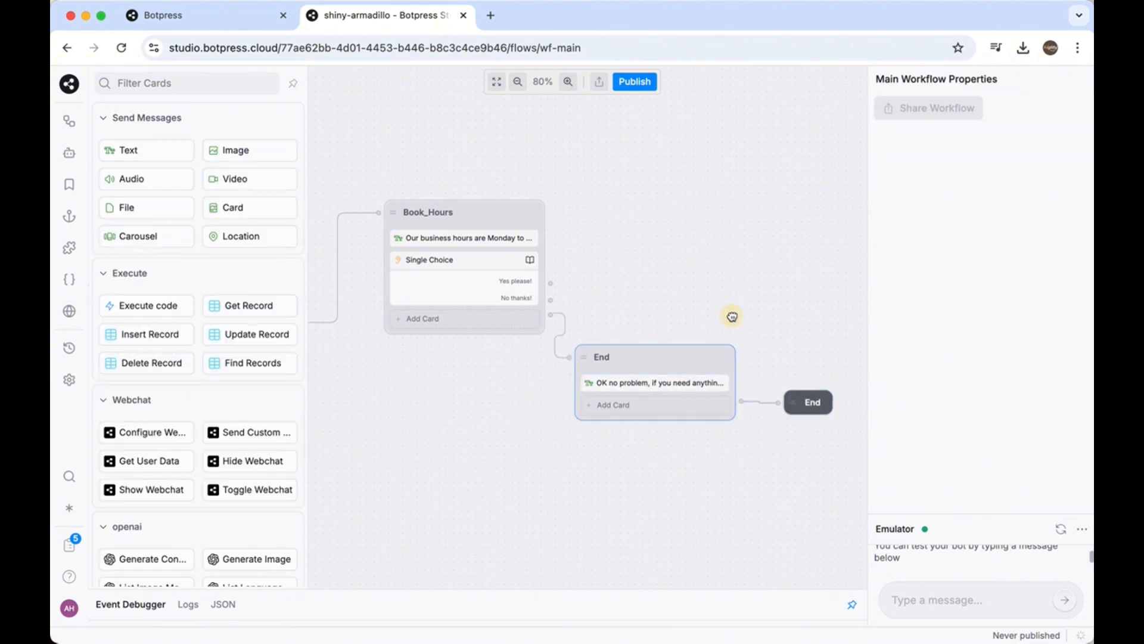
left_click_drag(733, 316, 750, 315)
scroll(750, 314, "down", 1)
left_click(368, 175)
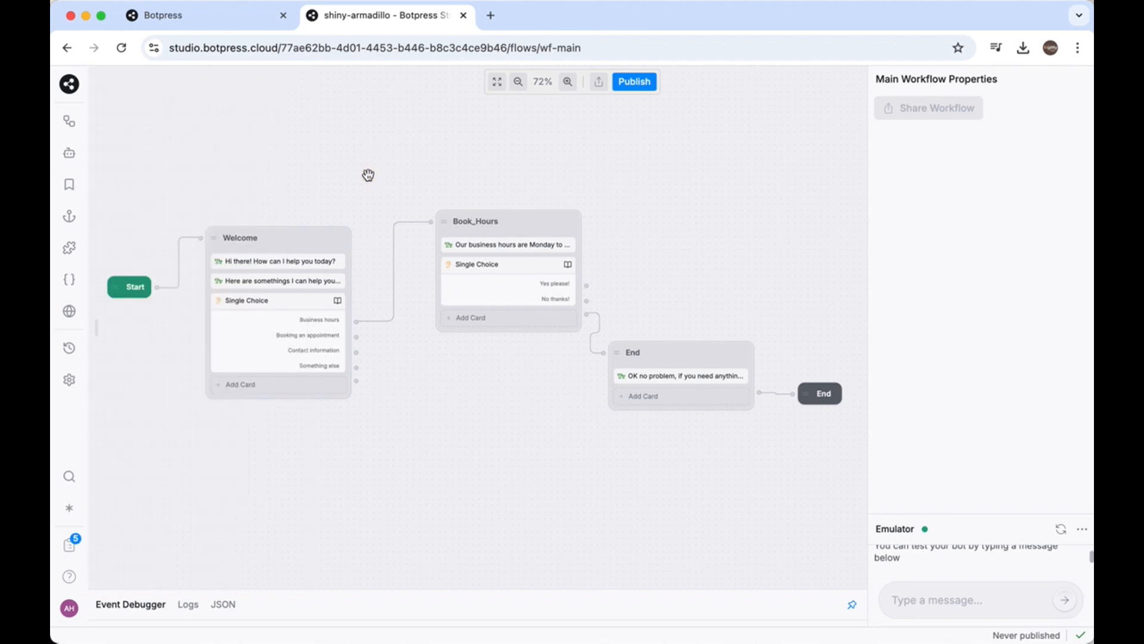
Test the bot in the emulator by sending the message "Hello"
left_click_drag(346, 457, 356, 457)
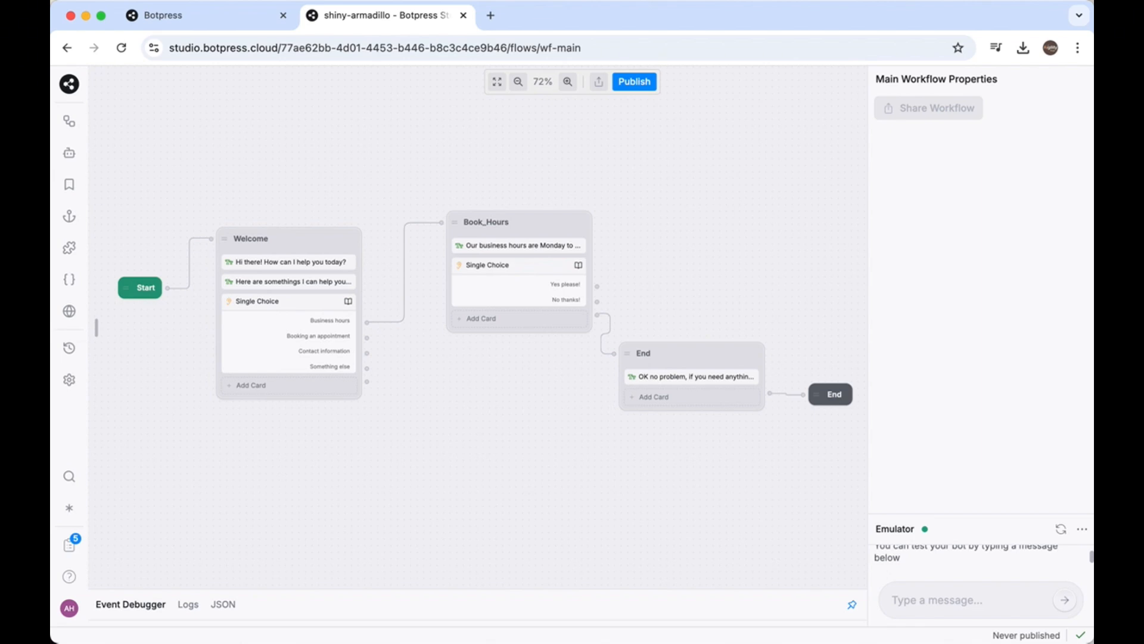
key("super+Tab")
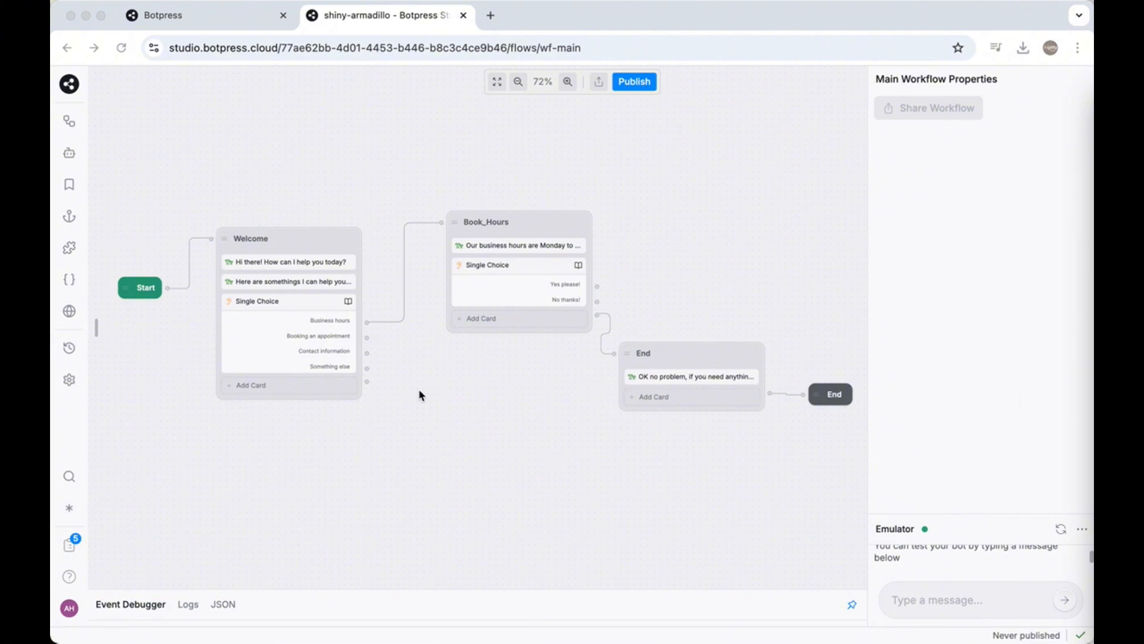
left_click(909, 594)
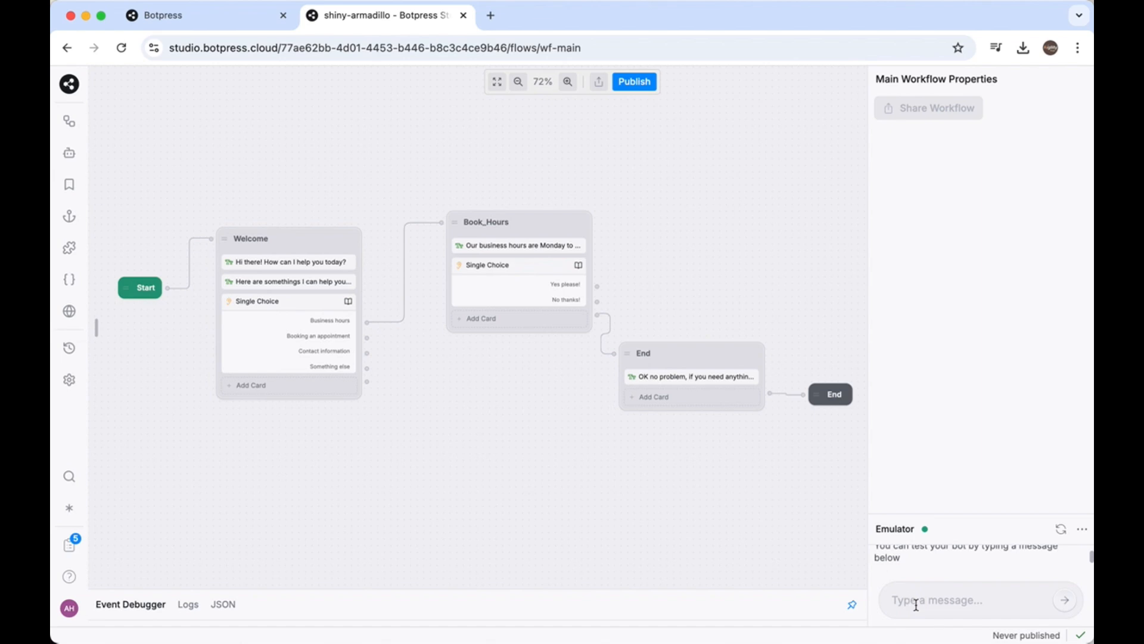
left_click(916, 602)
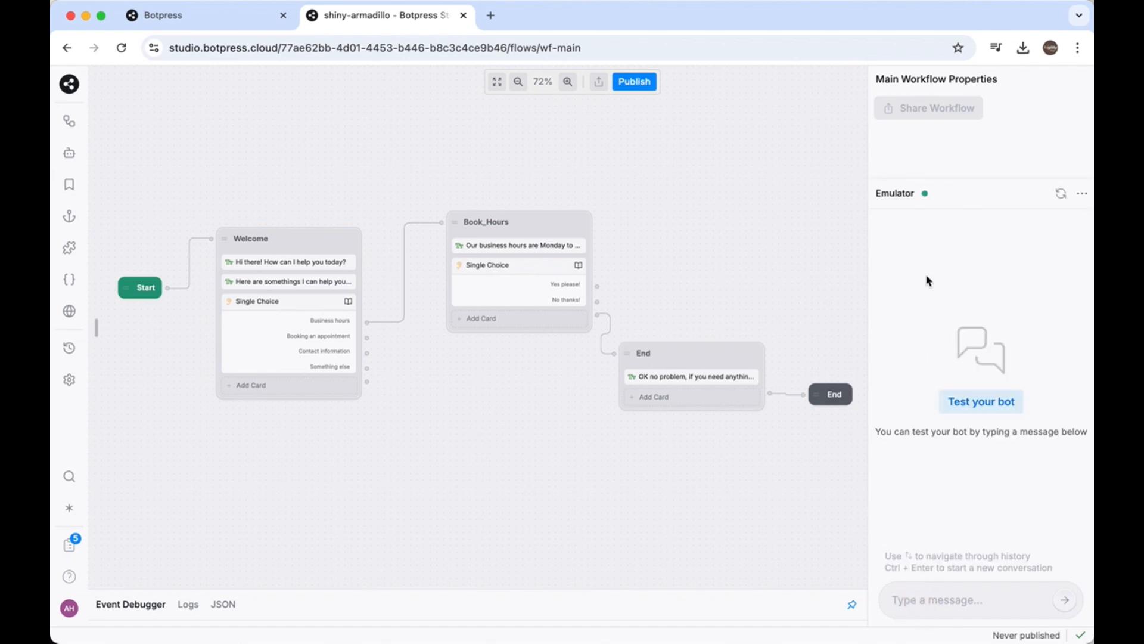
type("Hello")
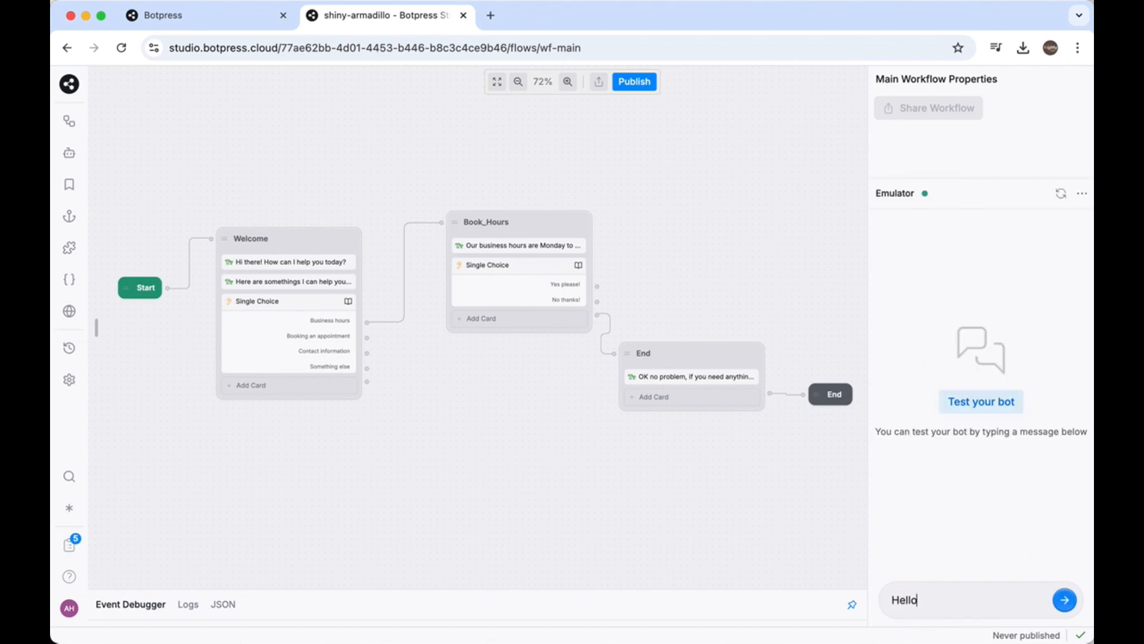
key("Return")
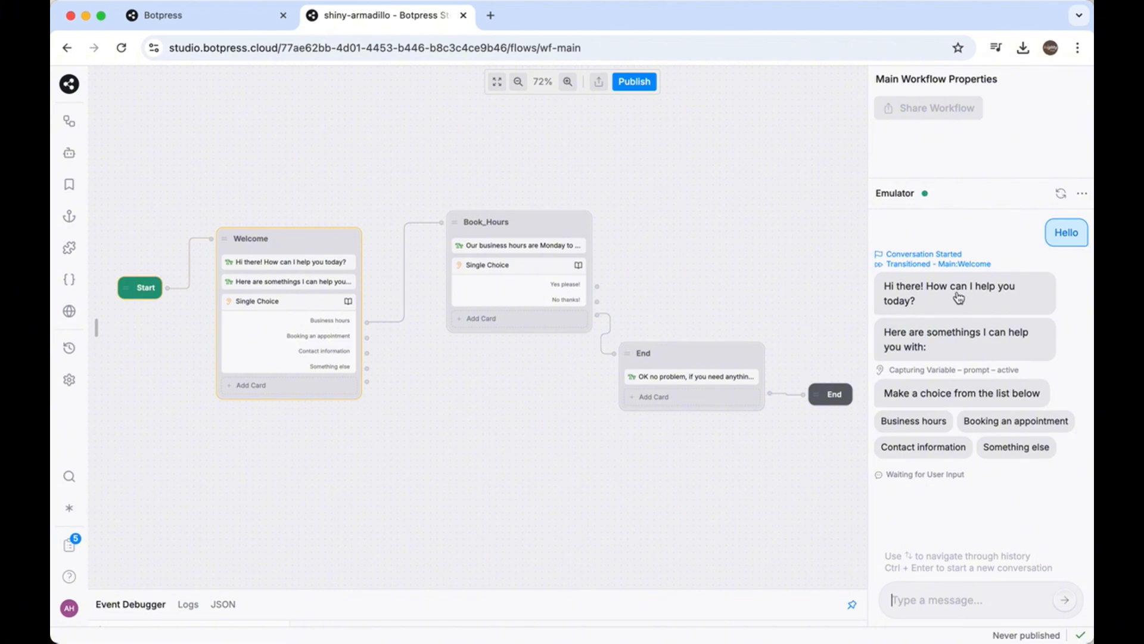
Correct the Welcome node's second text message to read "Here are some things I can help you with:"
left_click(927, 347)
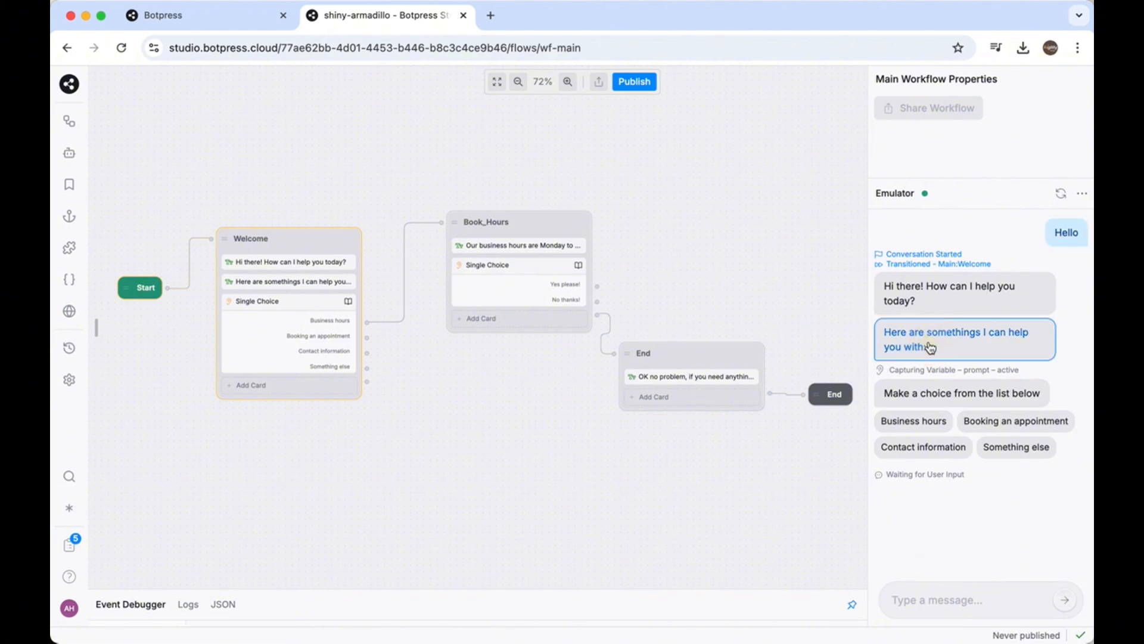
left_click(315, 281)
left_click(943, 146)
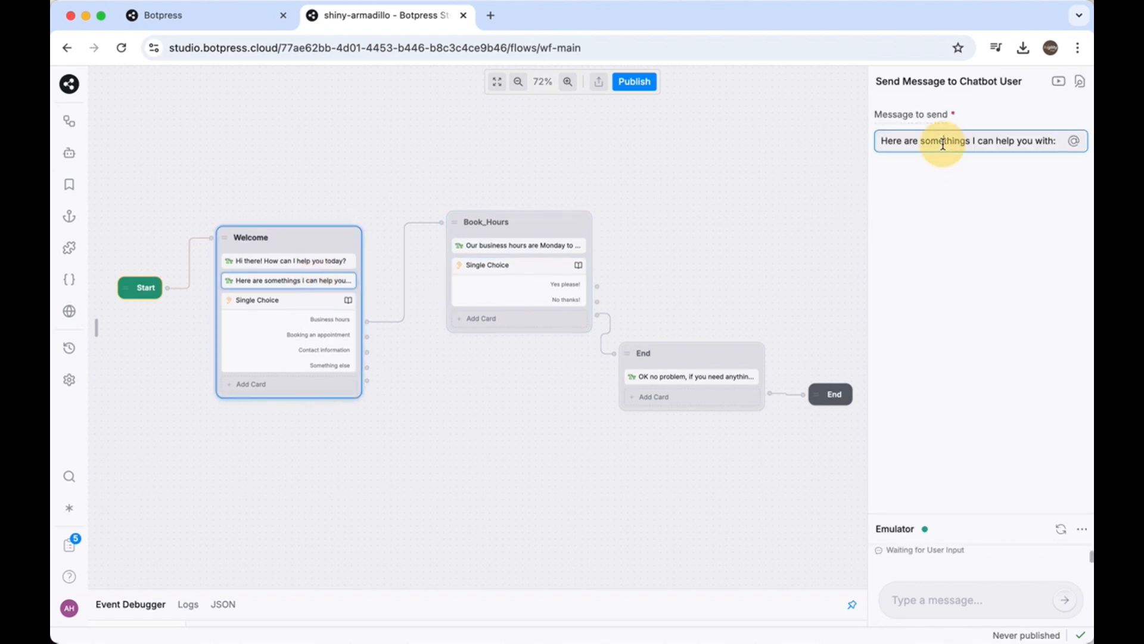
Clear the question to ask the user in the Welcome node's Single Choice card
left_click(299, 304)
left_click(901, 202)
key("super+a")
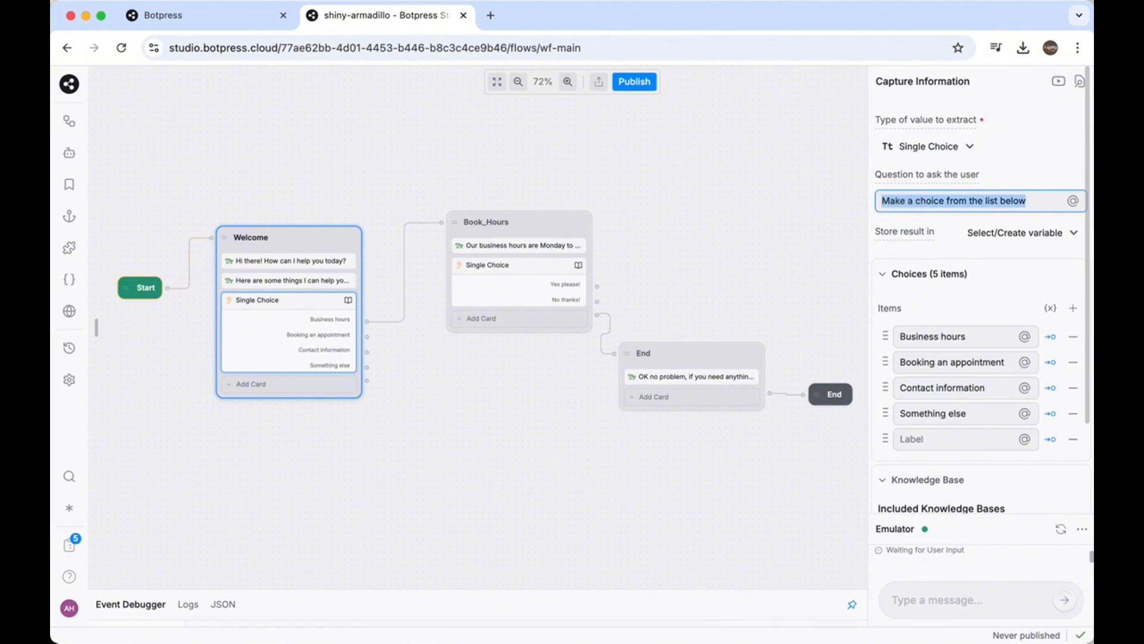
key("BackSpace")
left_click(457, 426)
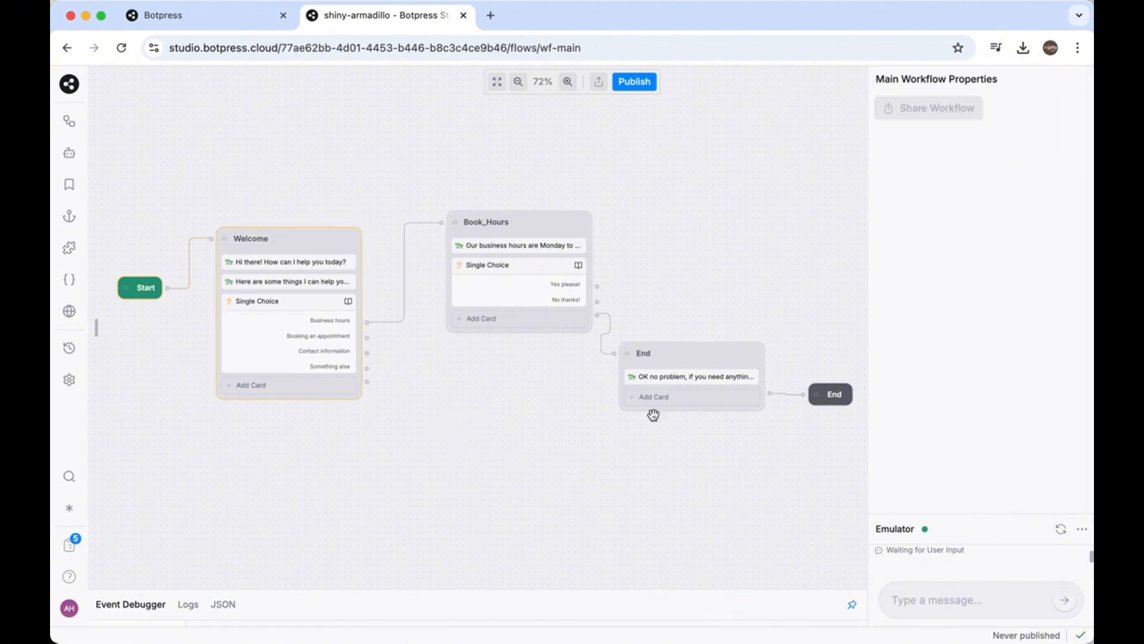
Start a new conversation in the emulator and send "Hello" to retest the welcome messages
left_click(926, 591)
type("Hello")
key("Return")
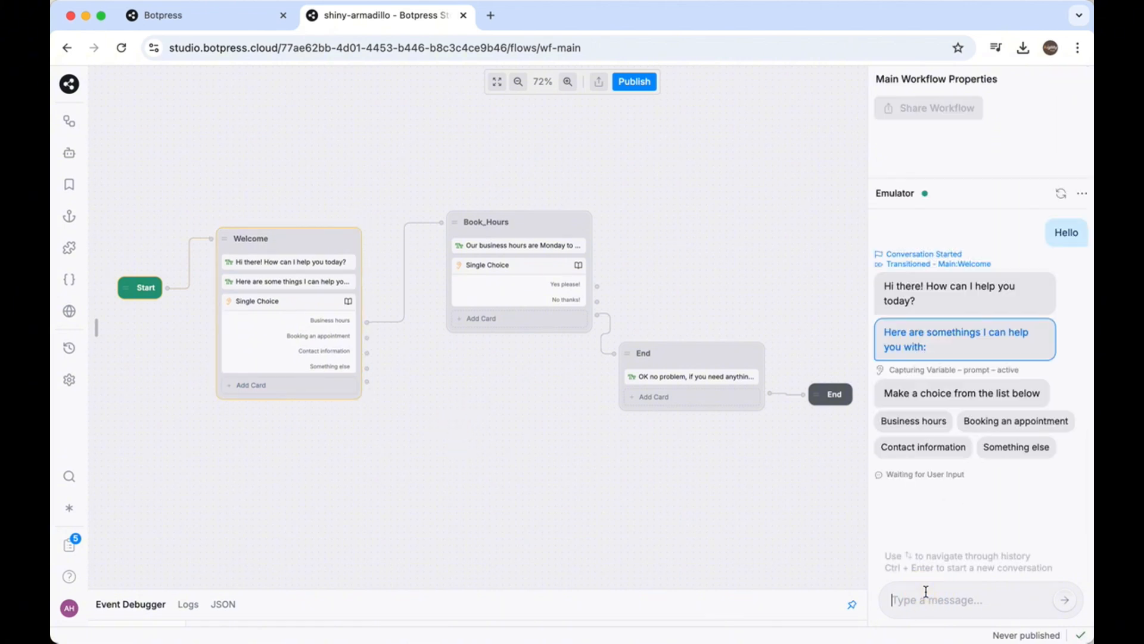
left_click(1060, 193)
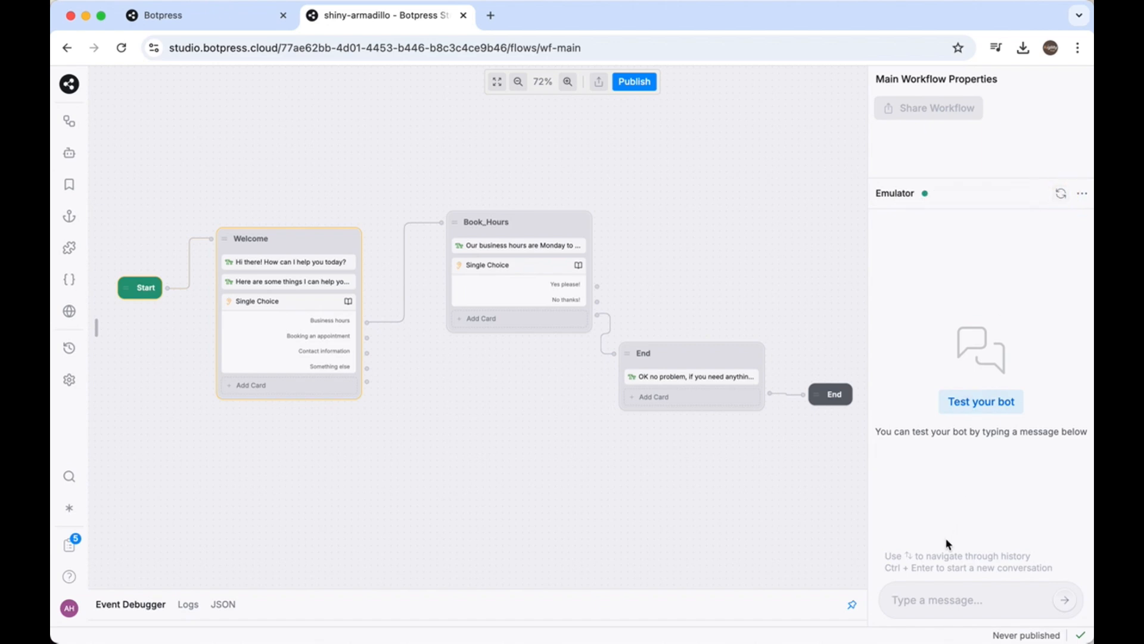
type("Hello")
key("Return")
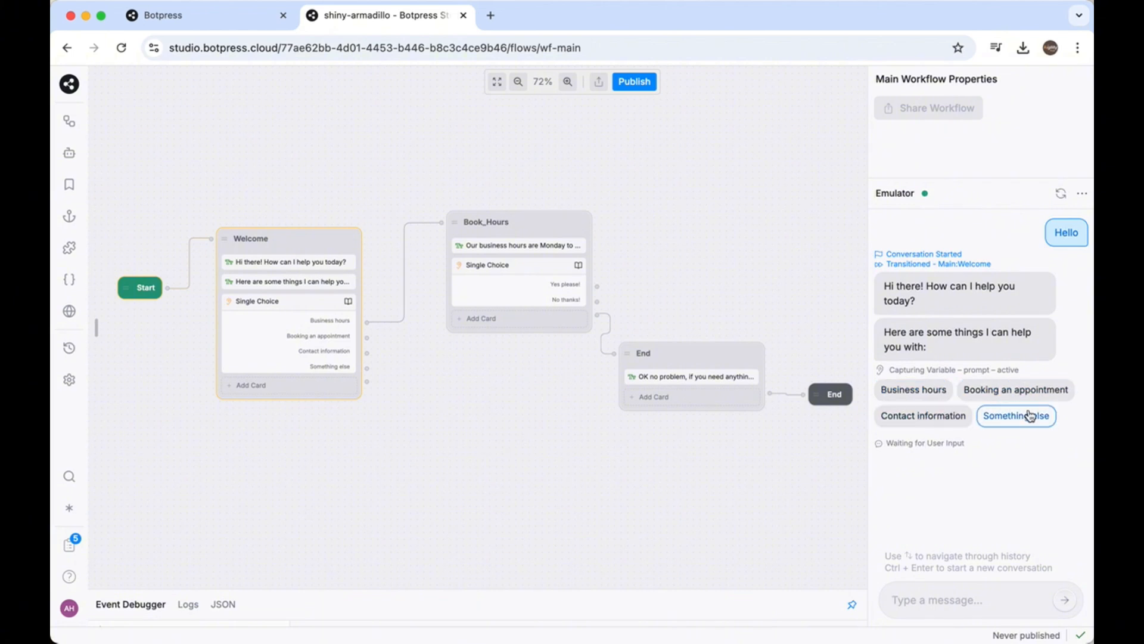
Test the business hours branch in the emulator by choosing "Business hours" and answering "No thanks!"
left_click(911, 391)
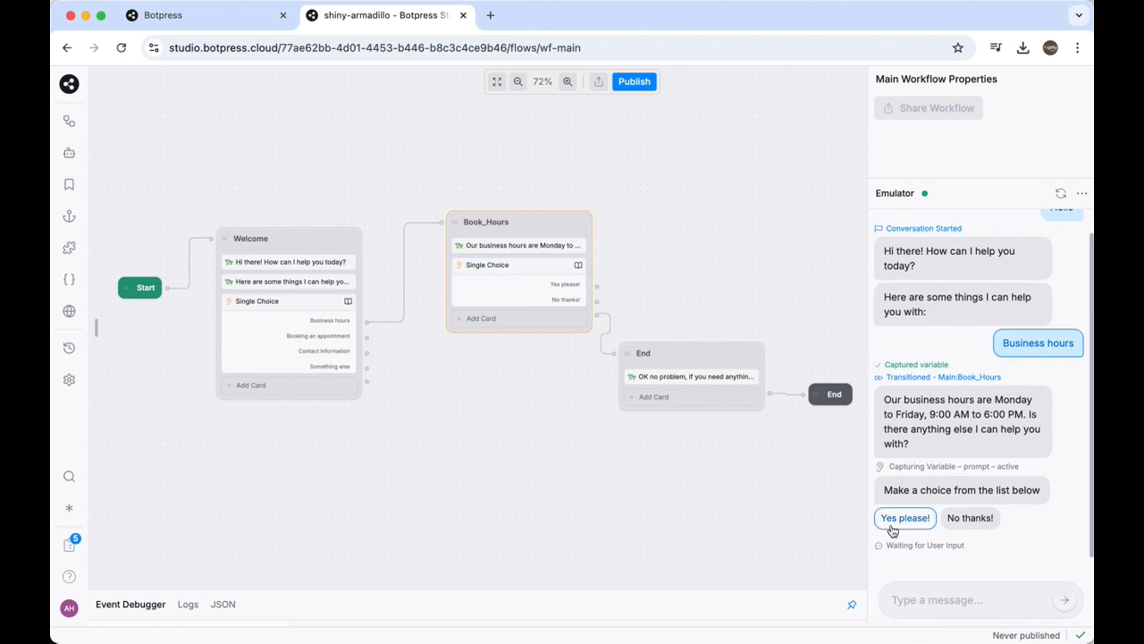
left_click(963, 518)
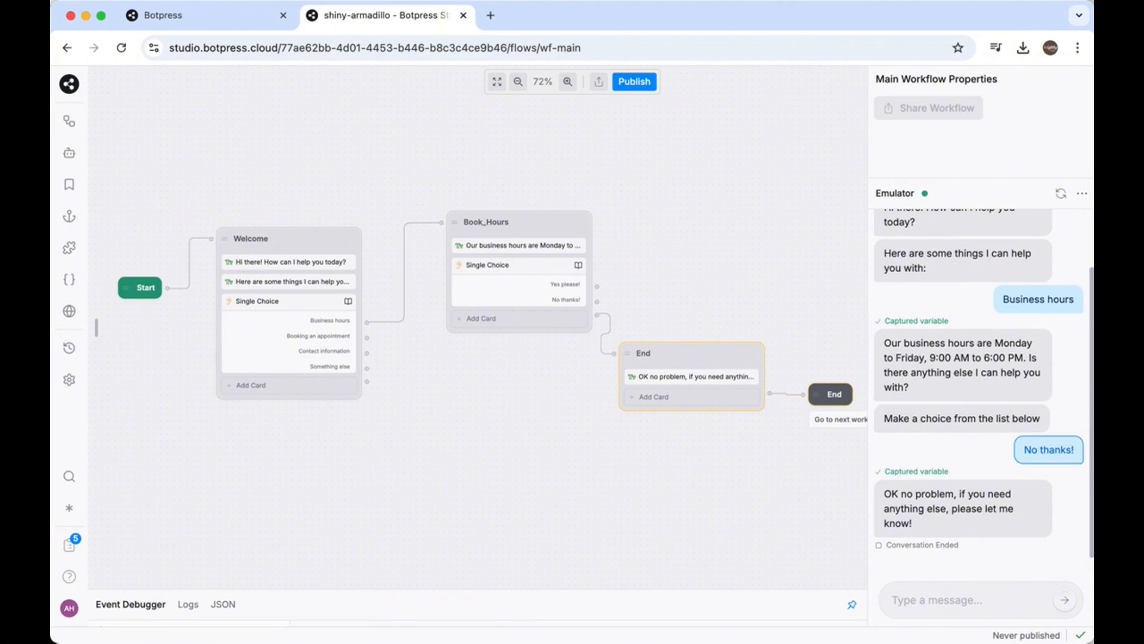
left_click_drag(709, 283, 605, 289)
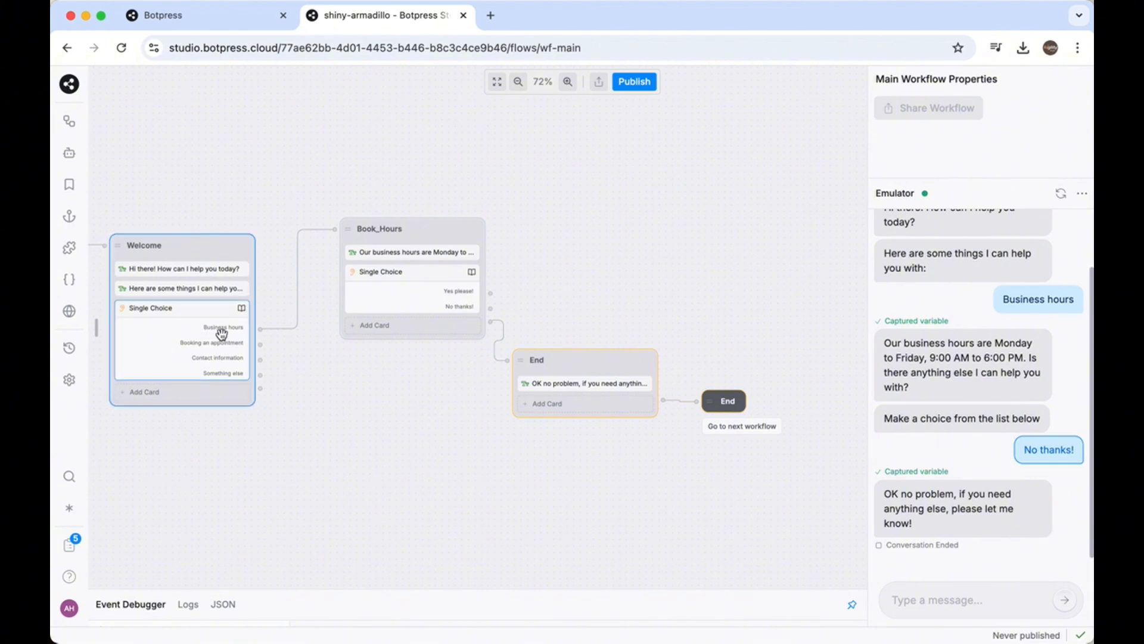
left_click_drag(549, 463, 502, 465)
left_click_drag(331, 424, 373, 413)
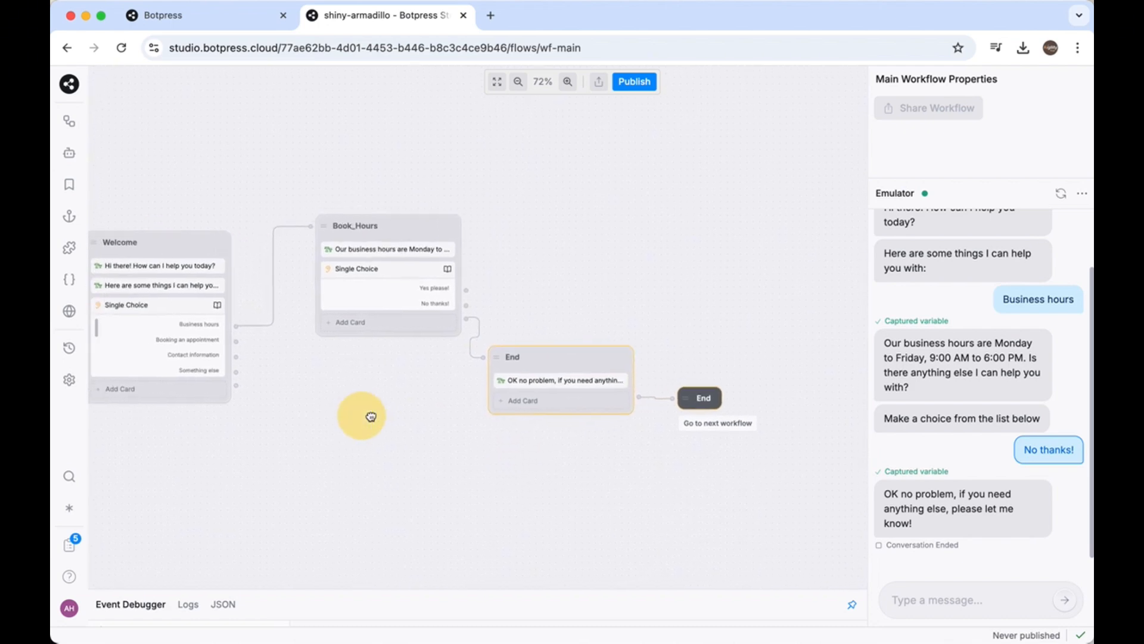